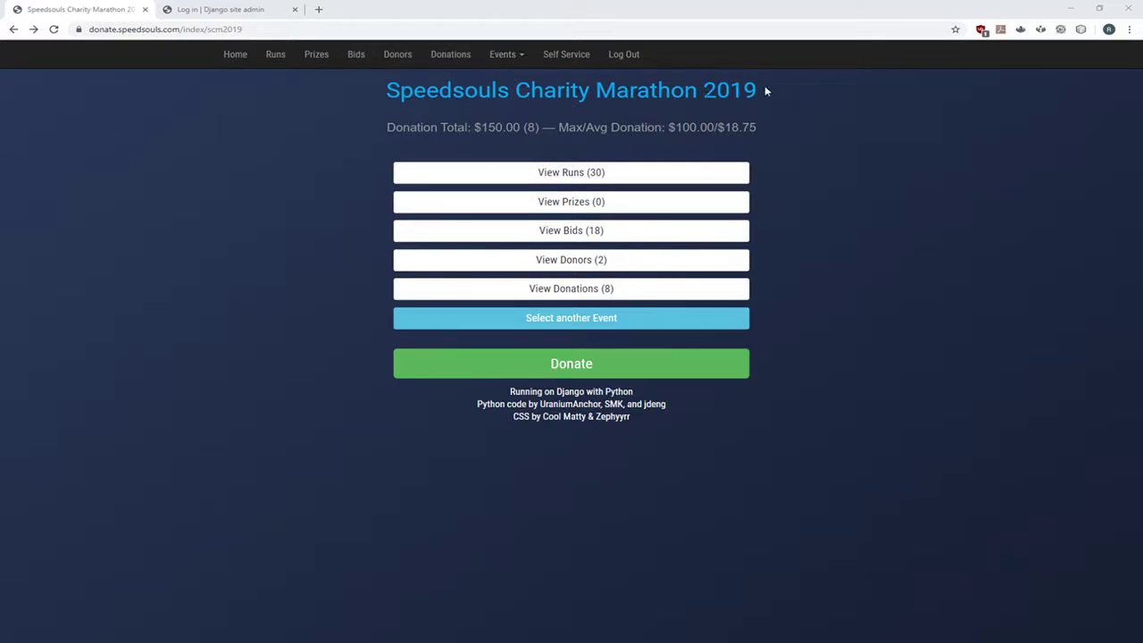
- Look over the event's donation form and its list of bidding challenges, and return to the event index
{"action": "left_click_drag", "start_coordinate": [352, 89], "coordinate": [747, 146]}
{"action": "left_click", "coordinate": [855, 153]}
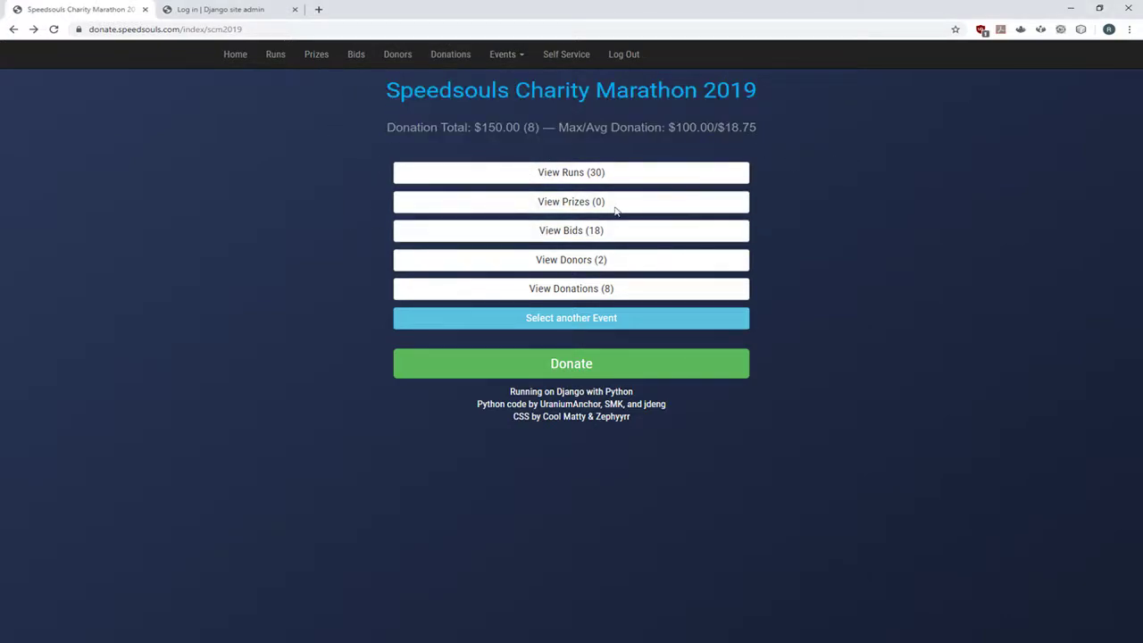
{"action": "left_click", "coordinate": [575, 370]}
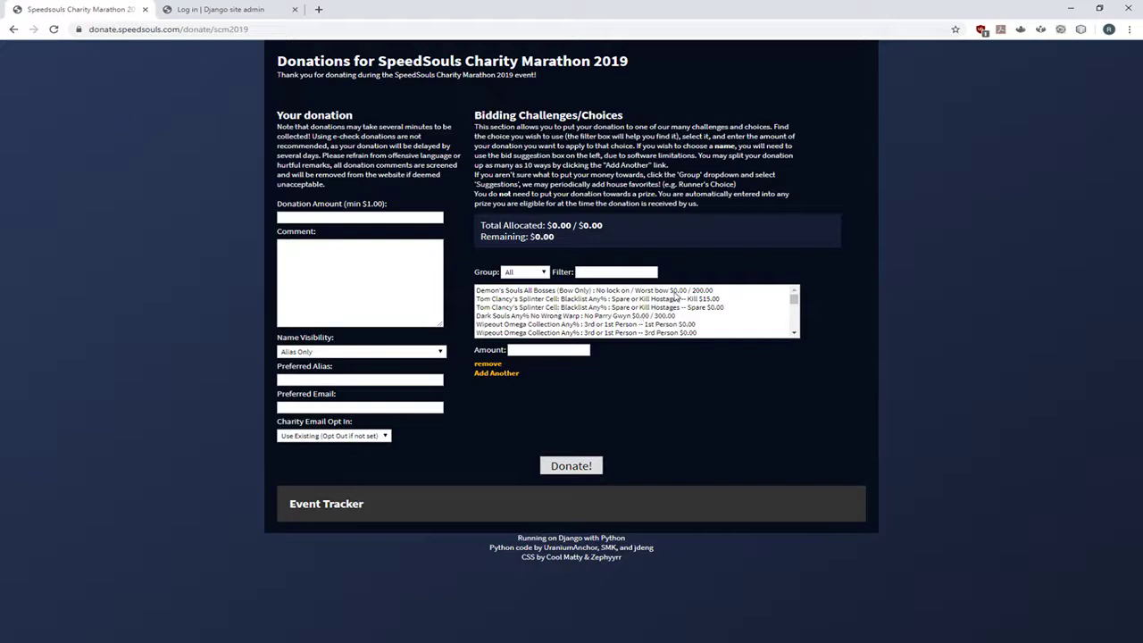
{"action": "left_click_drag", "start_coordinate": [799, 308], "coordinate": [796, 334]}
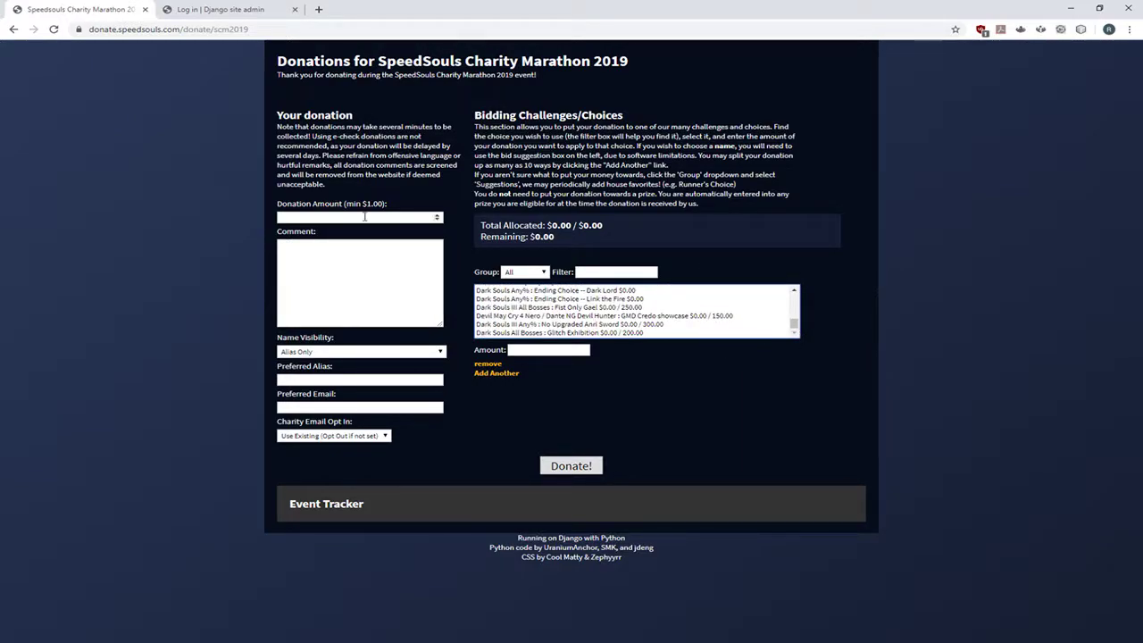
{"action": "left_click", "coordinate": [13, 29]}
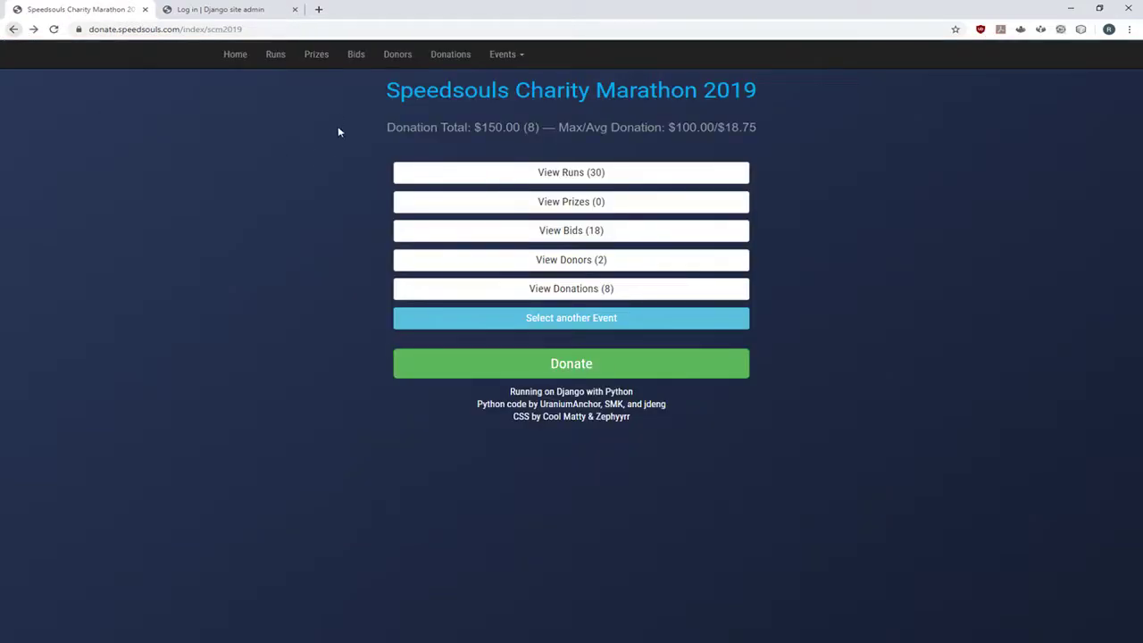
- Log in to the Django administration site with the prefilled credentials
{"action": "left_click", "coordinate": [213, 9]}
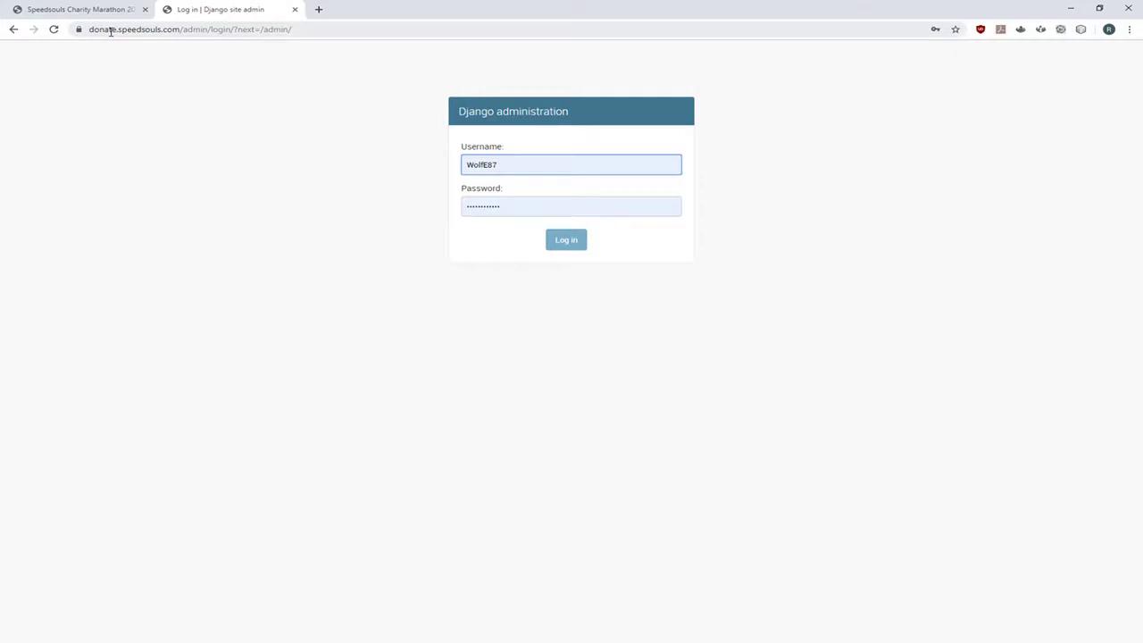
{"action": "left_click", "coordinate": [531, 164]}
{"action": "left_click", "coordinate": [423, 155]}
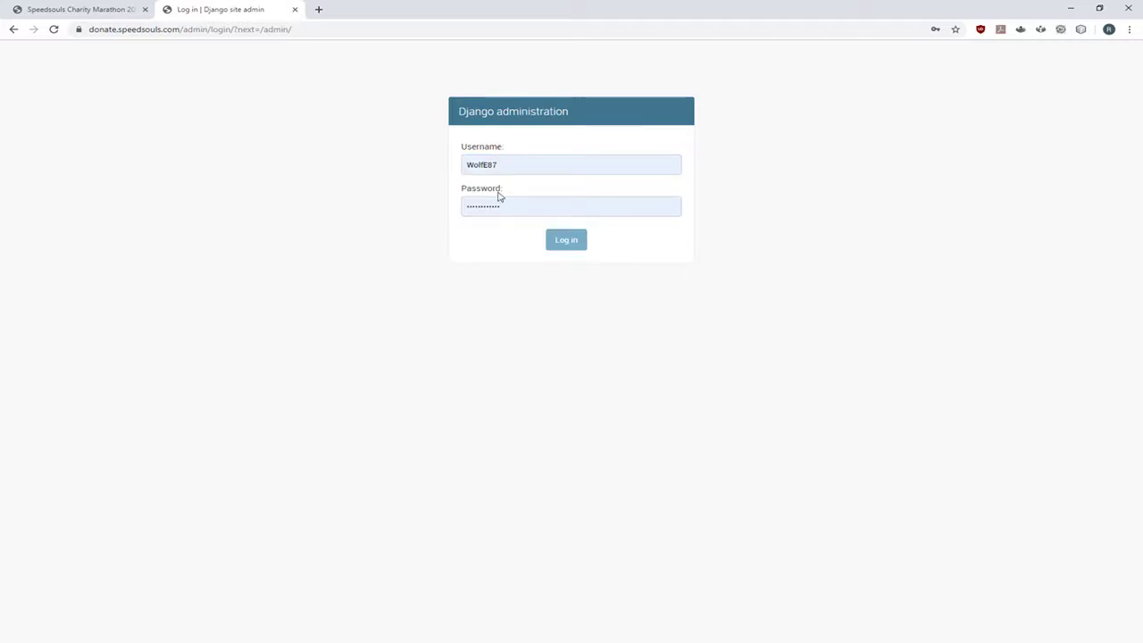
{"action": "left_click", "coordinate": [581, 244]}
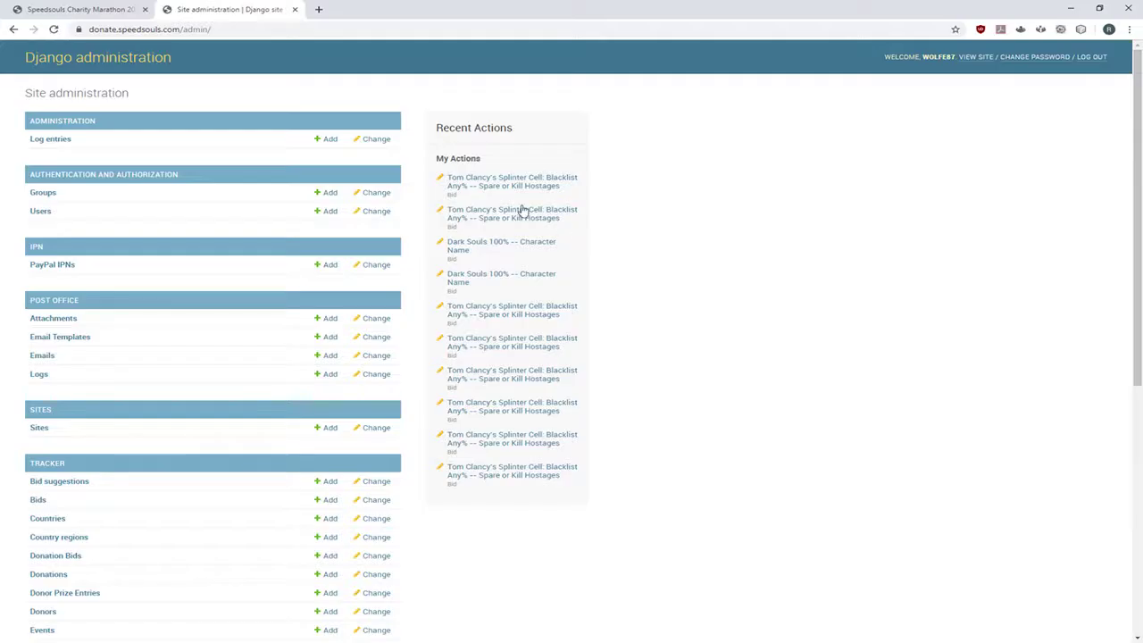
- View the password change form and return to the site administration home page
{"action": "left_click", "coordinate": [1033, 59]}
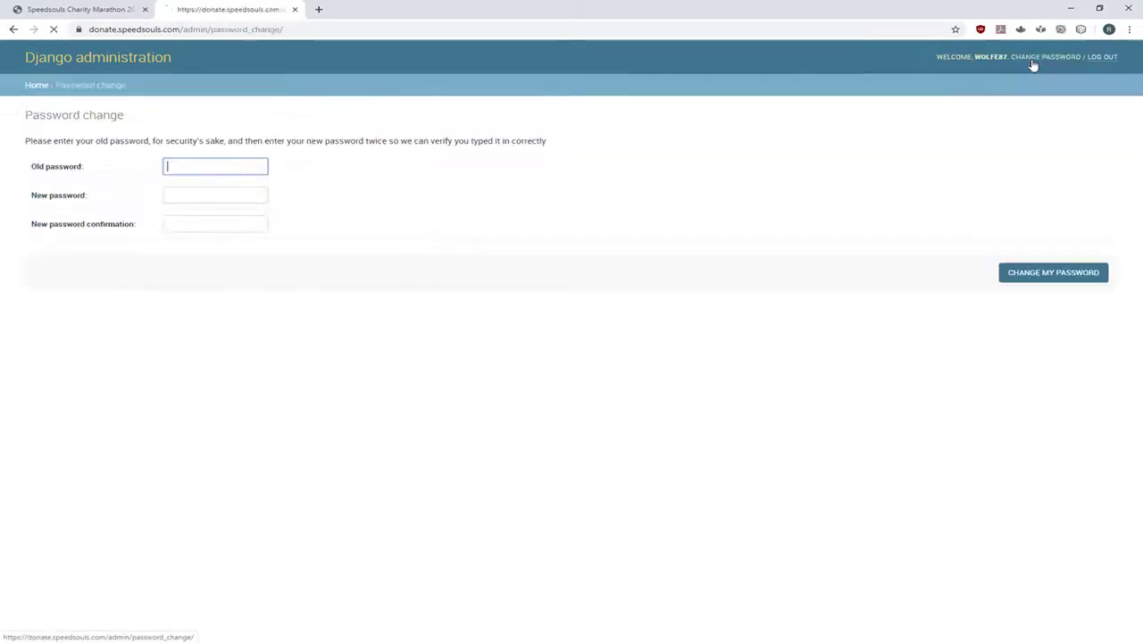
{"action": "left_click", "coordinate": [37, 85]}
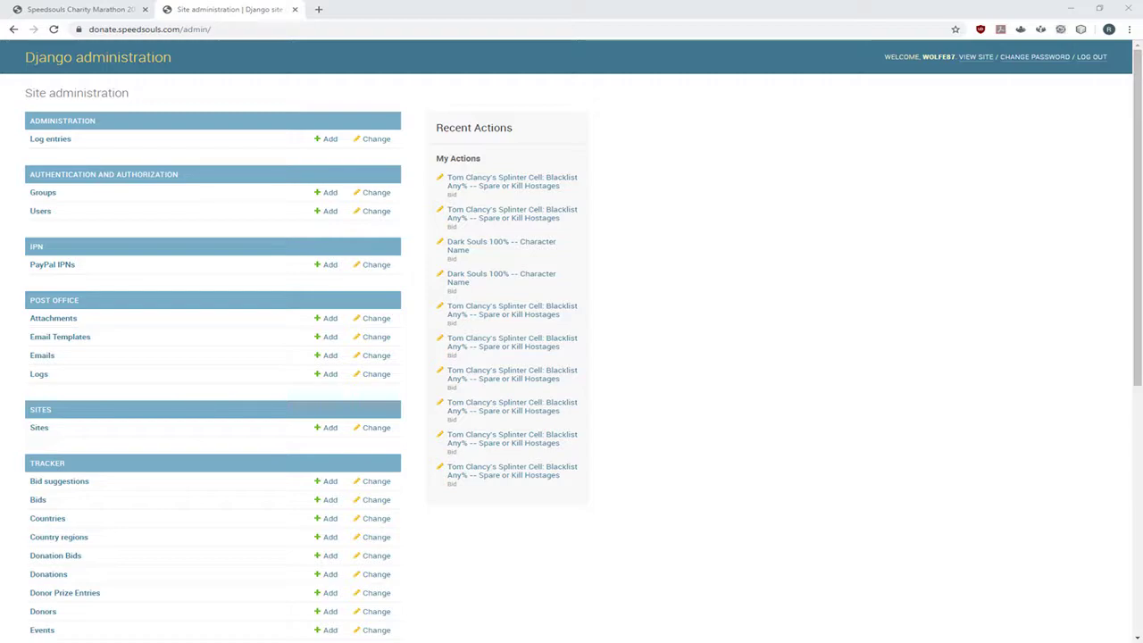
- Open the Process Donations, Read Donations, Process Pending Bids and Bids admin pages in separate tabs
{"action": "scroll", "coordinate": [759, 393], "scroll_direction": "down", "scroll_amount": 5}
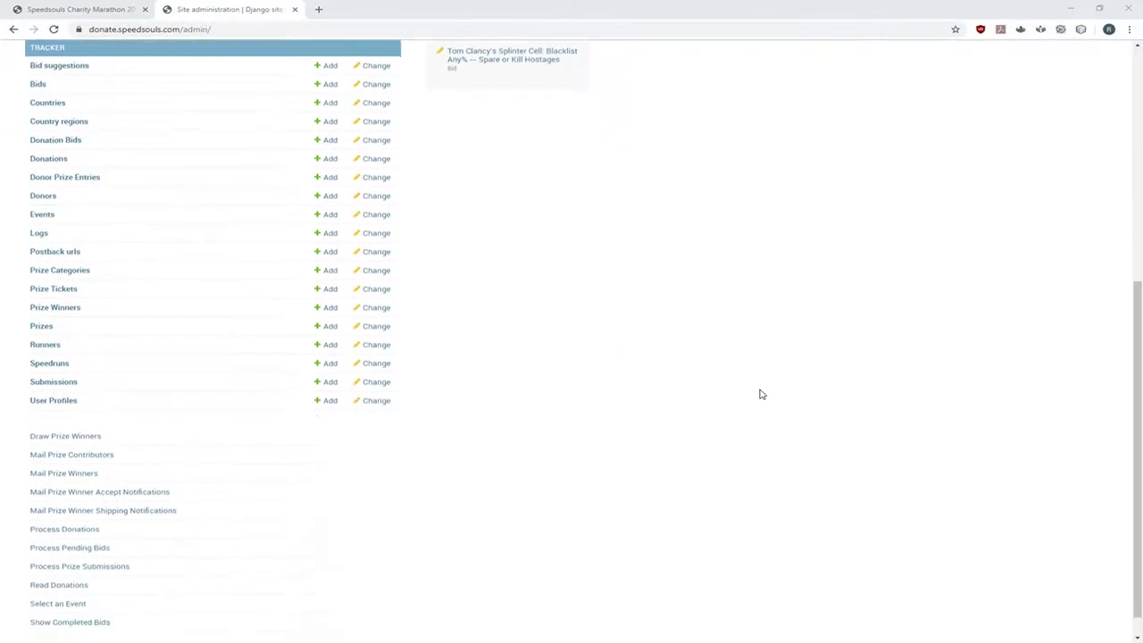
{"action": "right_click", "coordinate": [55, 508]}
{"action": "left_click", "coordinate": [115, 514]}
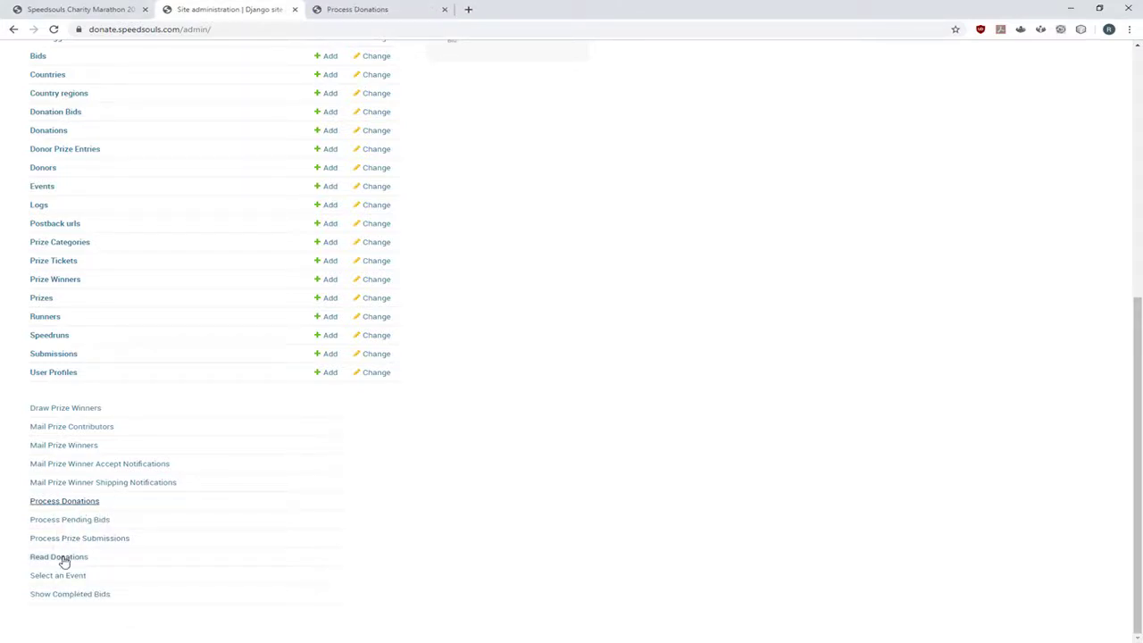
{"action": "right_click", "coordinate": [63, 559]}
{"action": "left_click", "coordinate": [122, 453]}
{"action": "right_click", "coordinate": [70, 525]}
{"action": "left_click", "coordinate": [116, 528]}
{"action": "scroll", "coordinate": [482, 471], "scroll_direction": "up", "scroll_amount": 3}
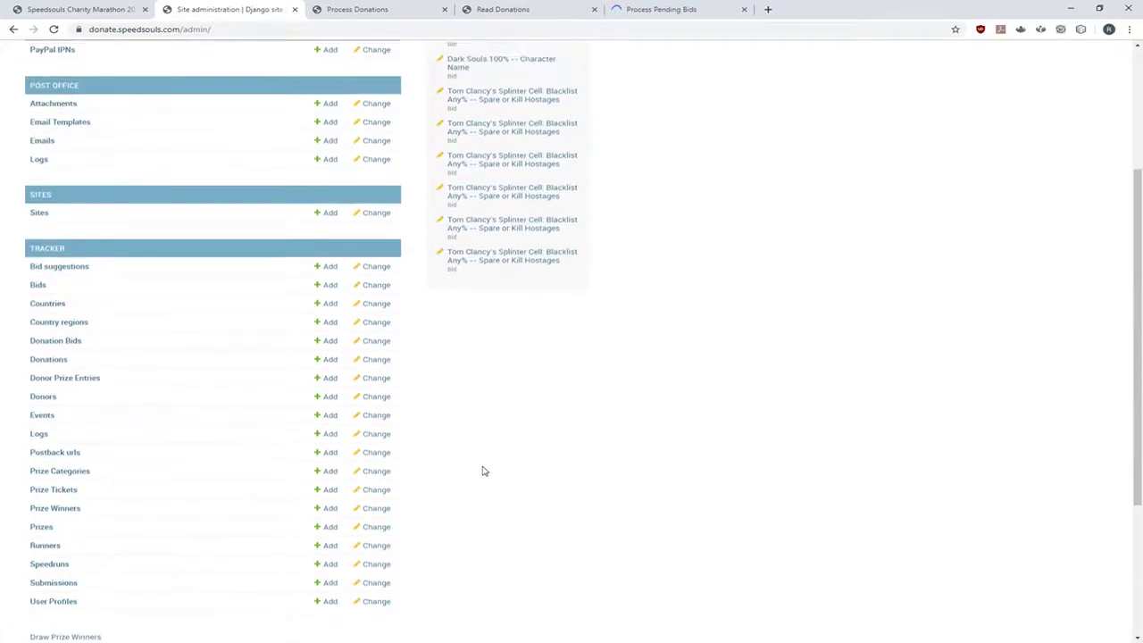
{"action": "scroll", "coordinate": [444, 465], "scroll_direction": "up", "scroll_amount": 2}
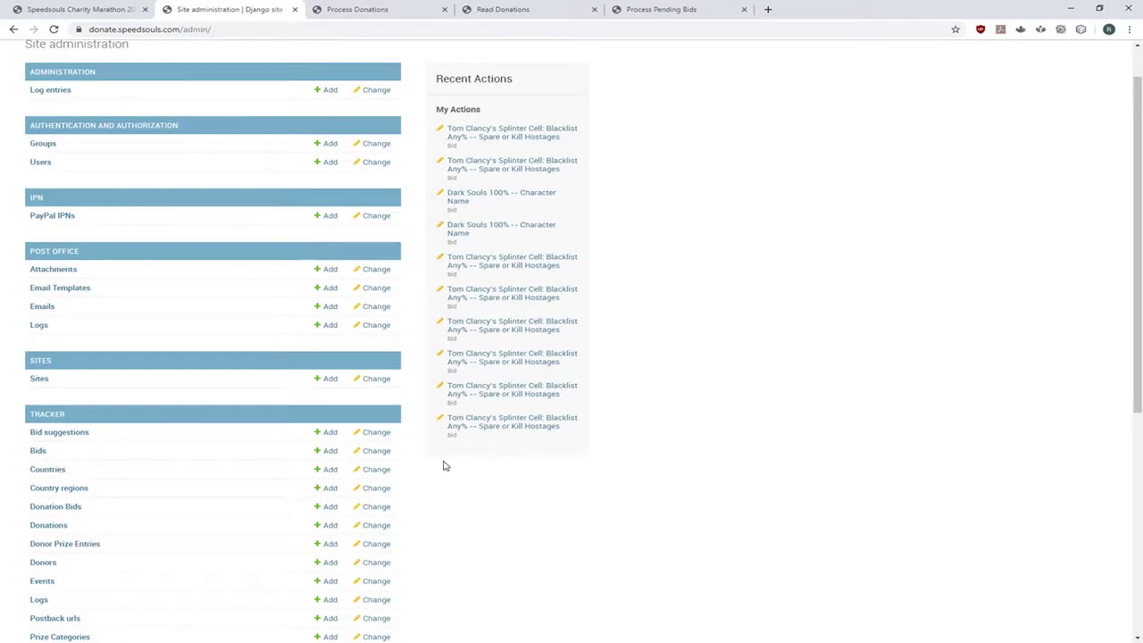
{"action": "right_click", "coordinate": [34, 451]}
{"action": "left_click", "coordinate": [87, 460]}
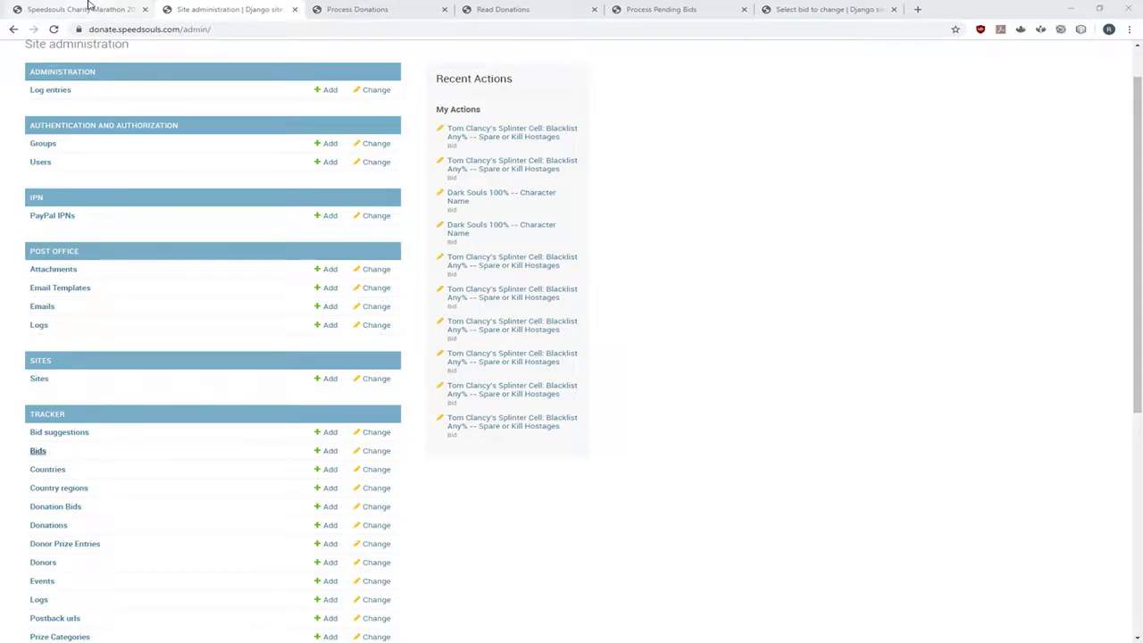
{"action": "left_click", "coordinate": [85, 9]}
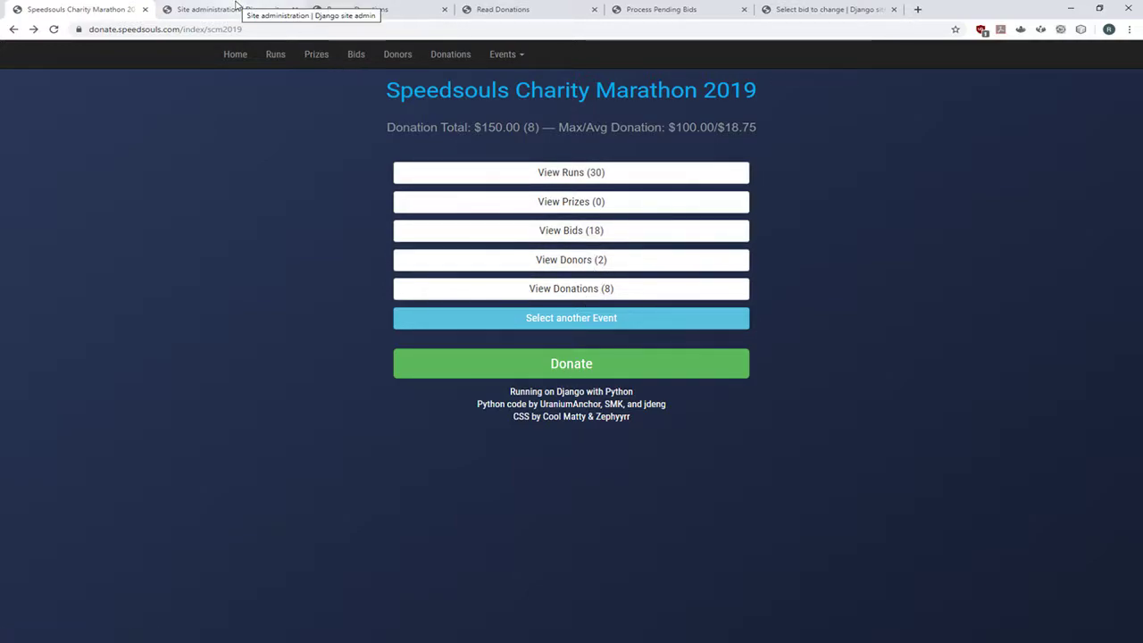
{"action": "left_click", "coordinate": [237, 4]}
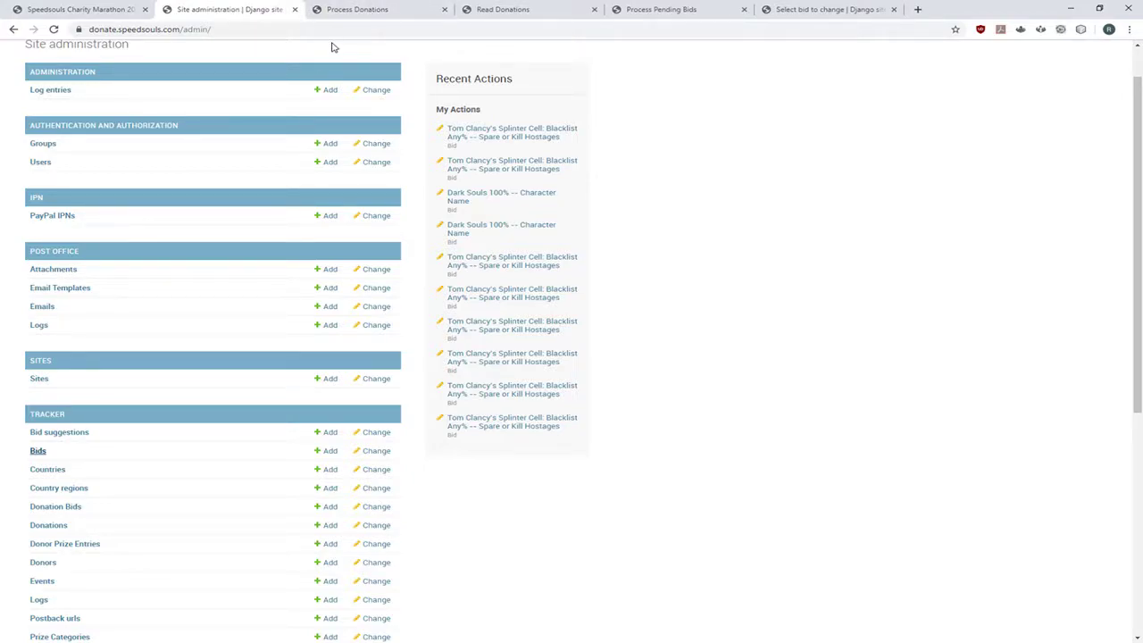
- Enable auto-refresh on the Process Donations and Read Donations pages
{"action": "left_click", "coordinate": [360, 9]}
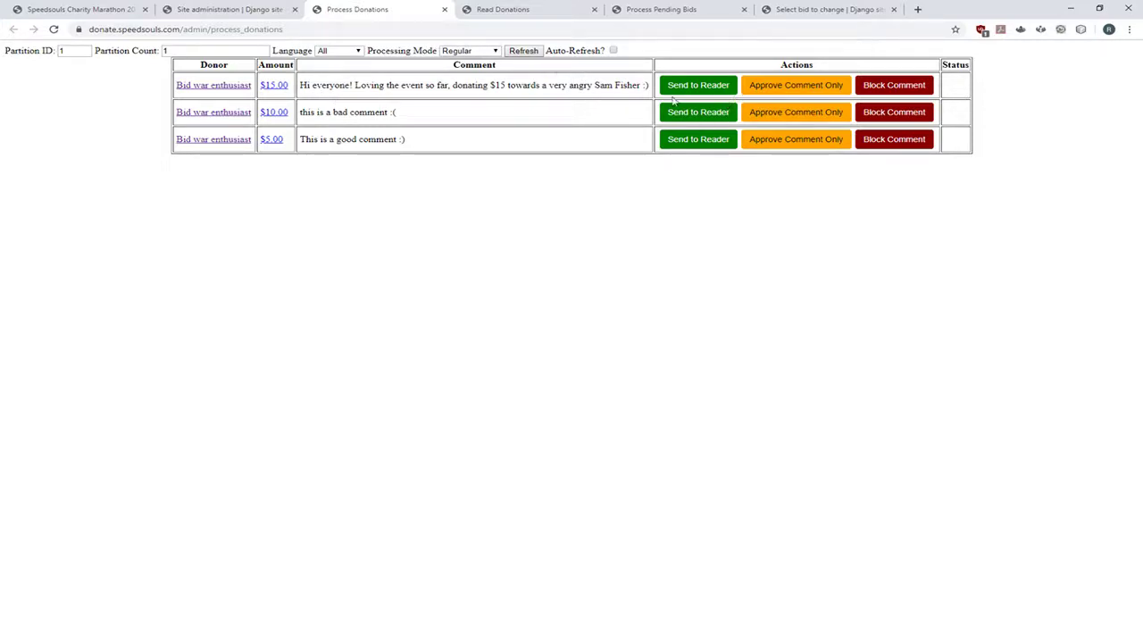
{"action": "left_click", "coordinate": [502, 9]}
{"action": "left_click", "coordinate": [208, 51]}
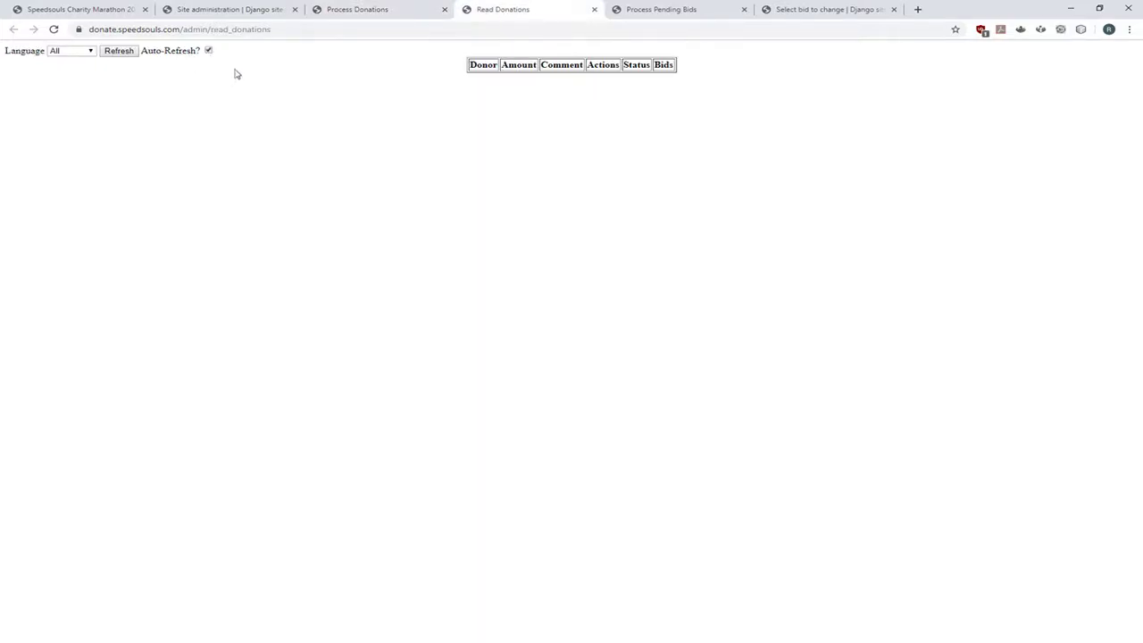
- Send the $5.00 donation with the comment "This is a good comment :)" to the reader from Process Donations
{"action": "left_click", "coordinate": [384, 9]}
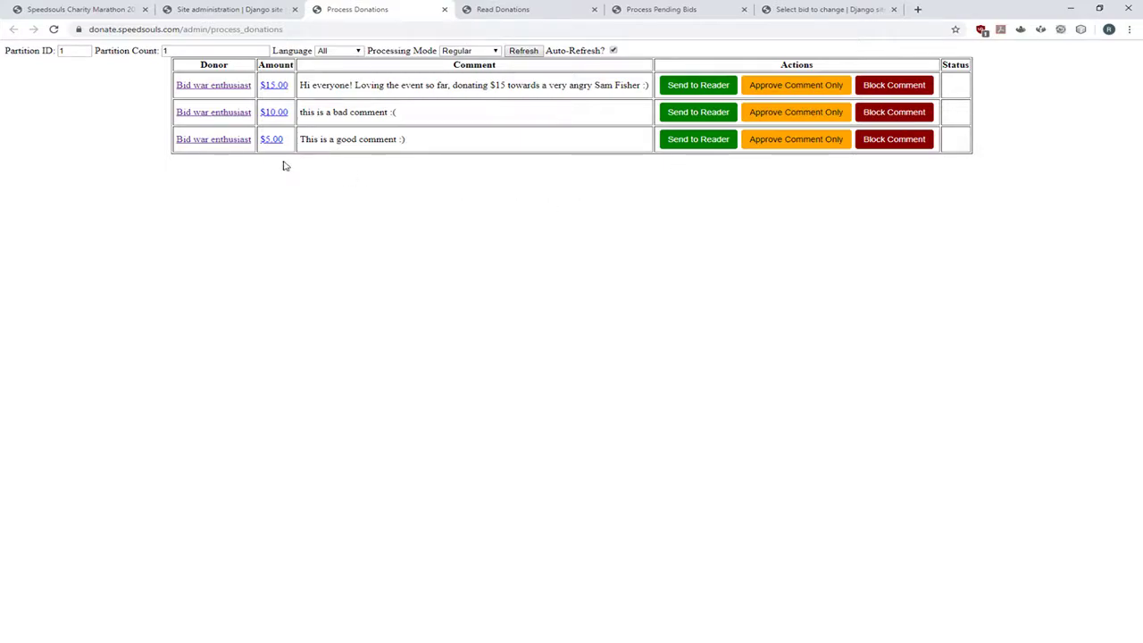
{"action": "left_click_drag", "start_coordinate": [437, 143], "coordinate": [148, 151]}
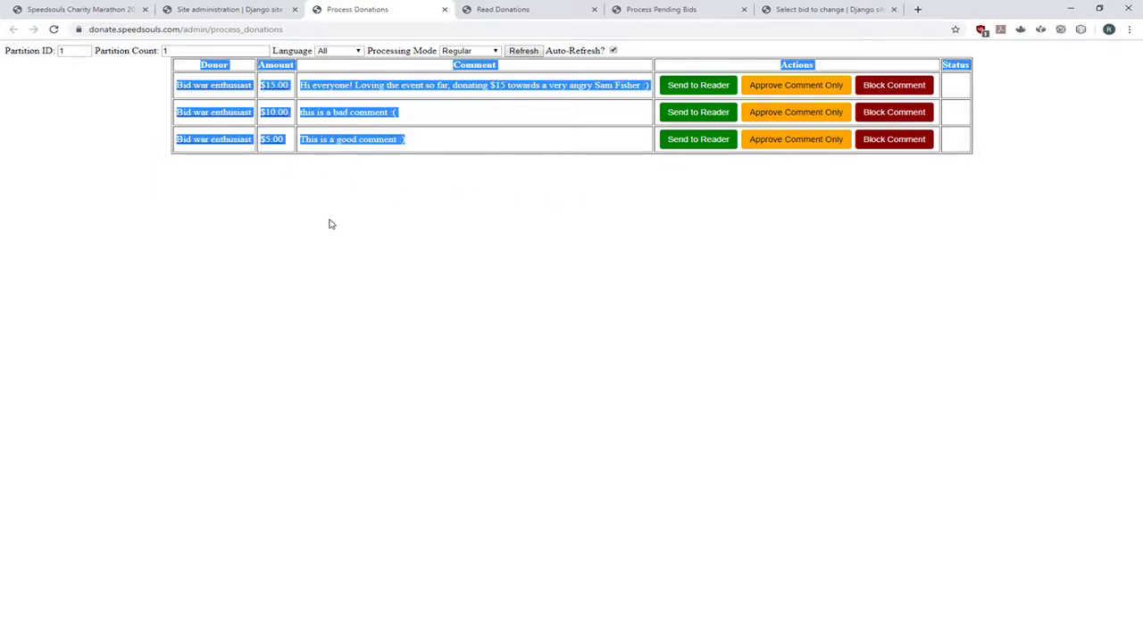
{"action": "left_click", "coordinate": [328, 141]}
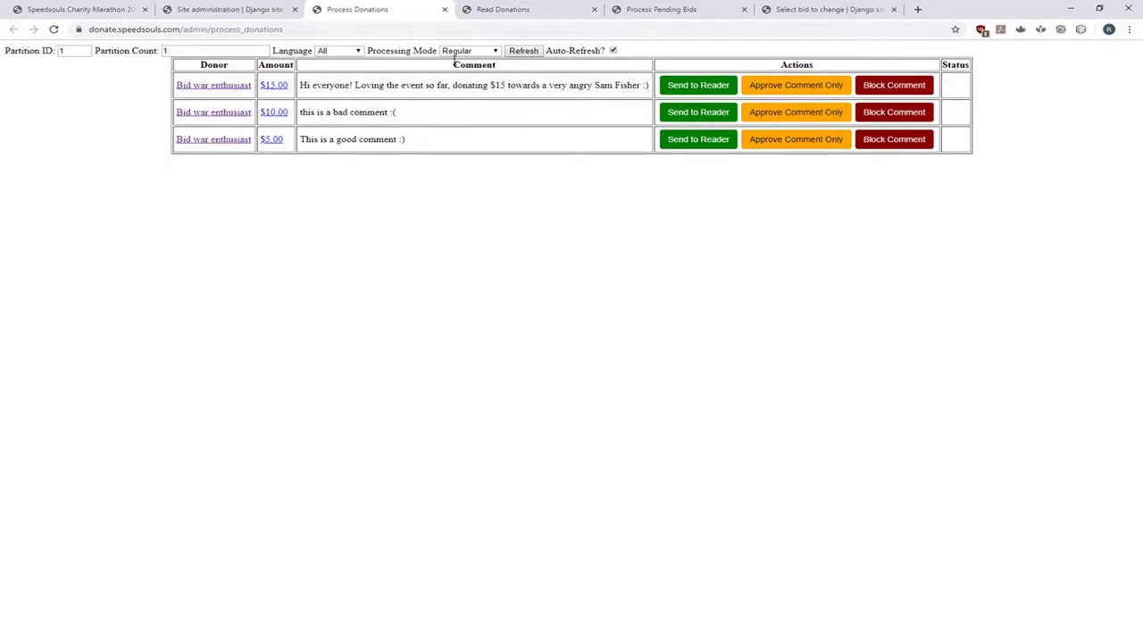
{"action": "left_click", "coordinate": [690, 143]}
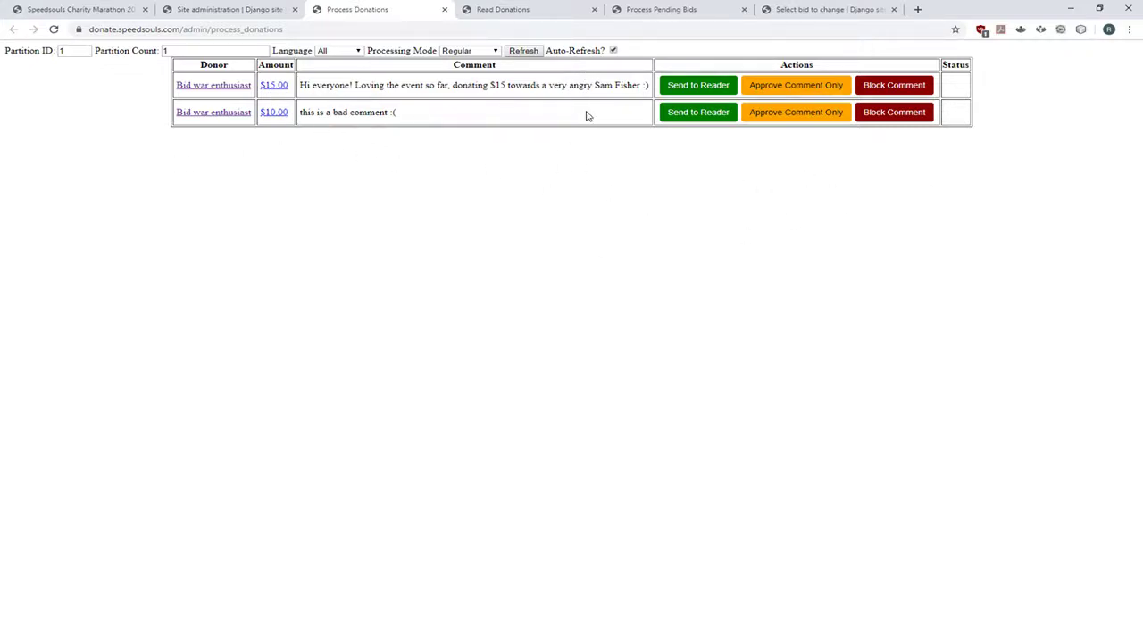
- Check the $5.00 donation's bids on Read Donations, mark it as read, and refresh the list
{"action": "left_click", "coordinate": [518, 9]}
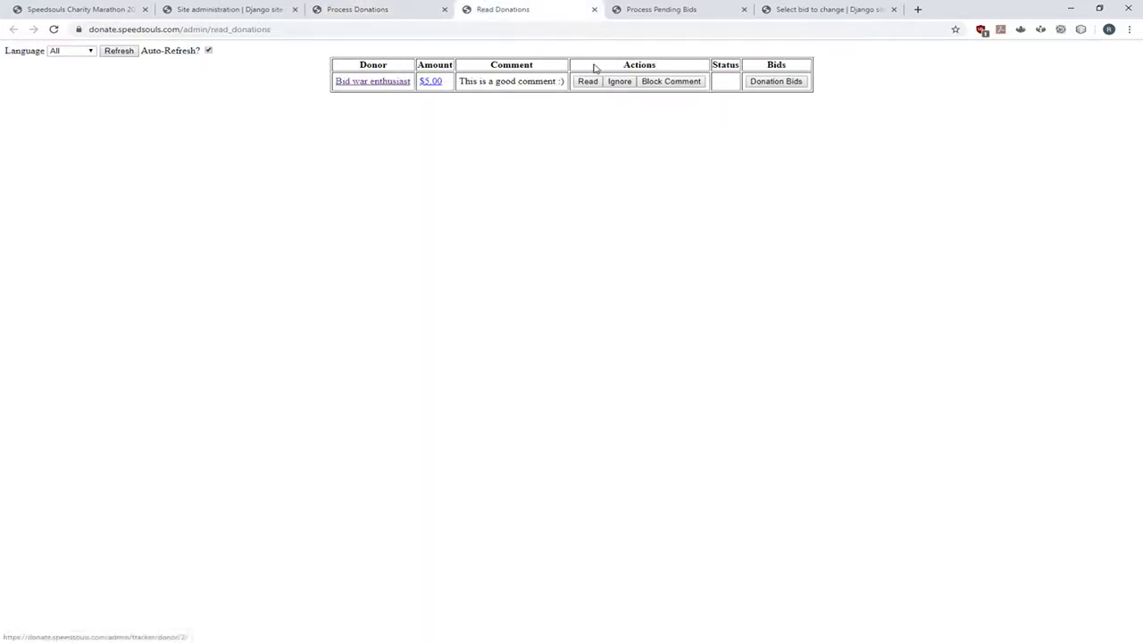
{"action": "left_click", "coordinate": [791, 83]}
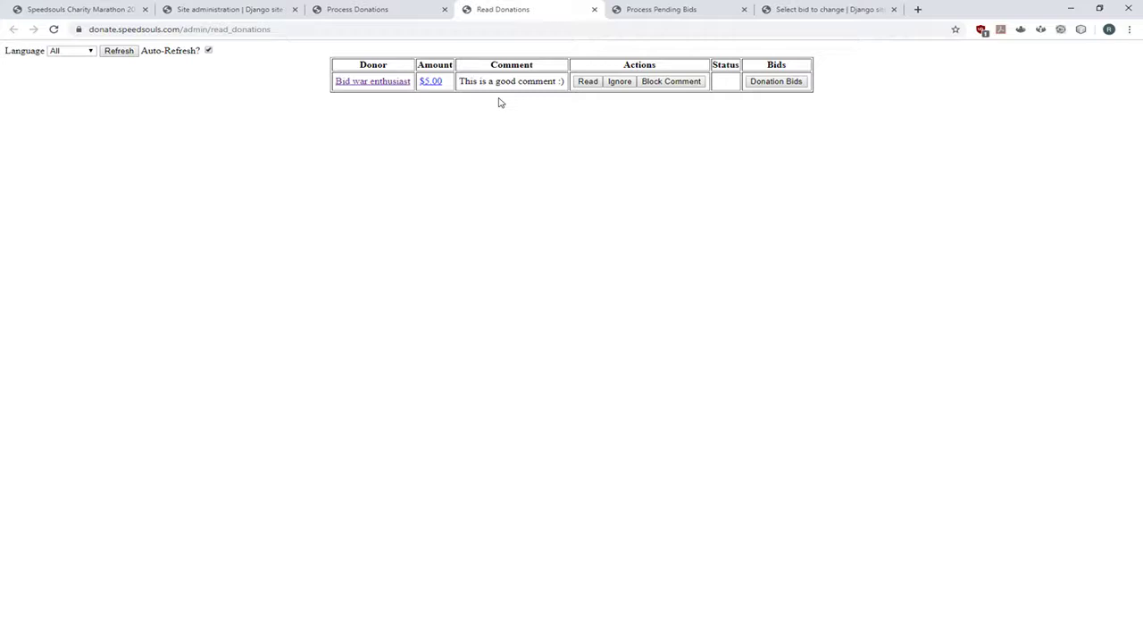
{"action": "left_click", "coordinate": [587, 81]}
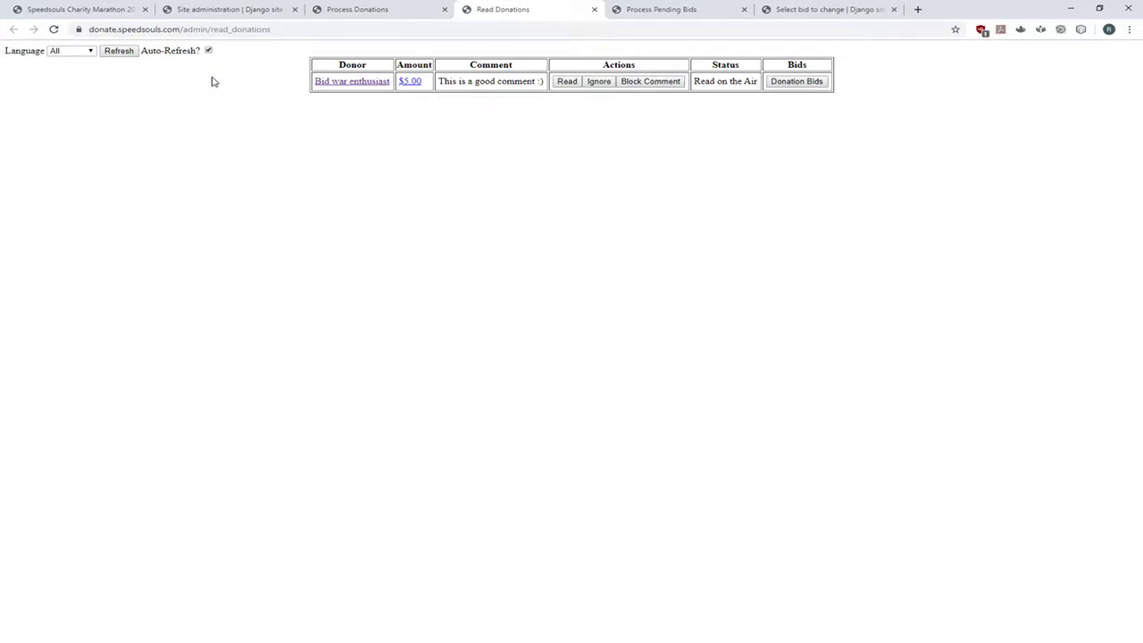
{"action": "left_click", "coordinate": [132, 52]}
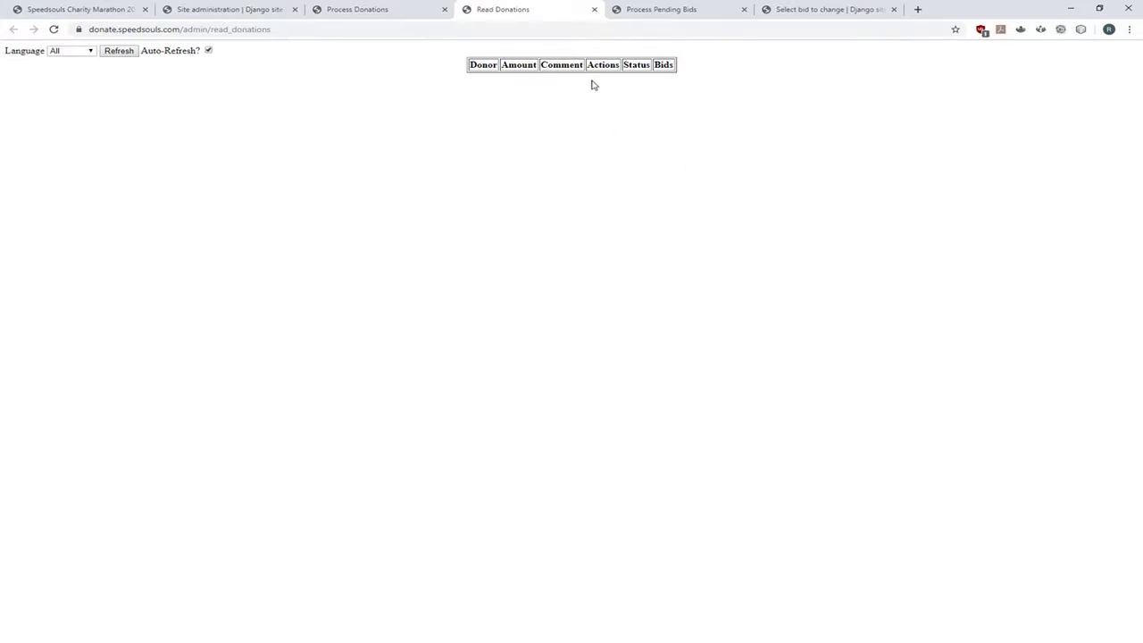
- View the public donation index for Speedsouls Charity Marathon 2019
{"action": "left_click", "coordinate": [387, 8]}
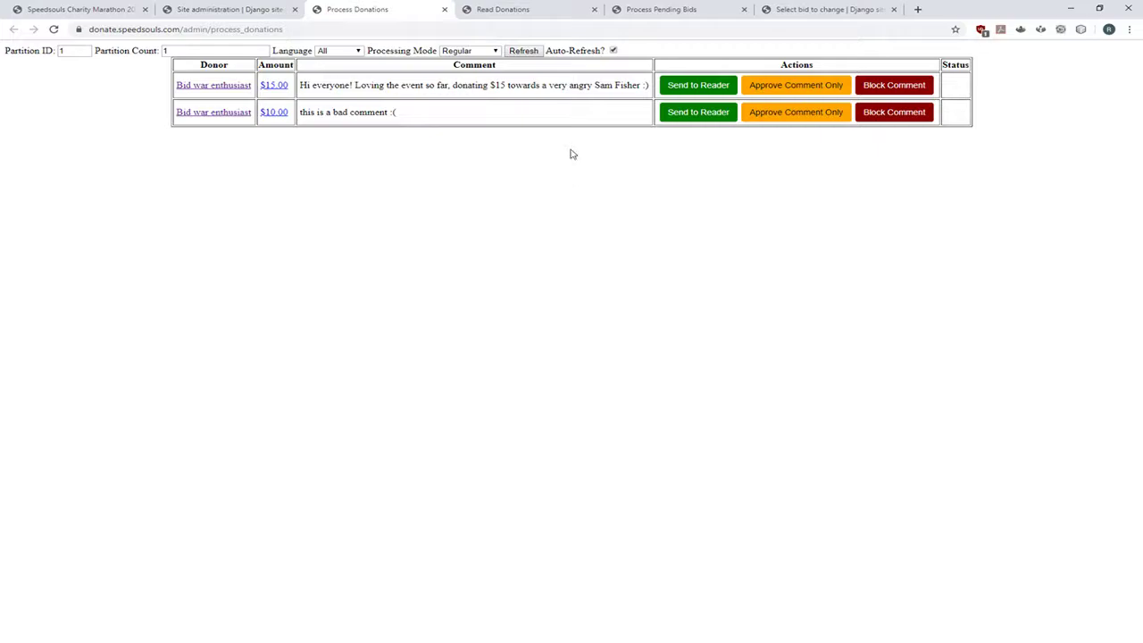
{"action": "left_click", "coordinate": [78, 8]}
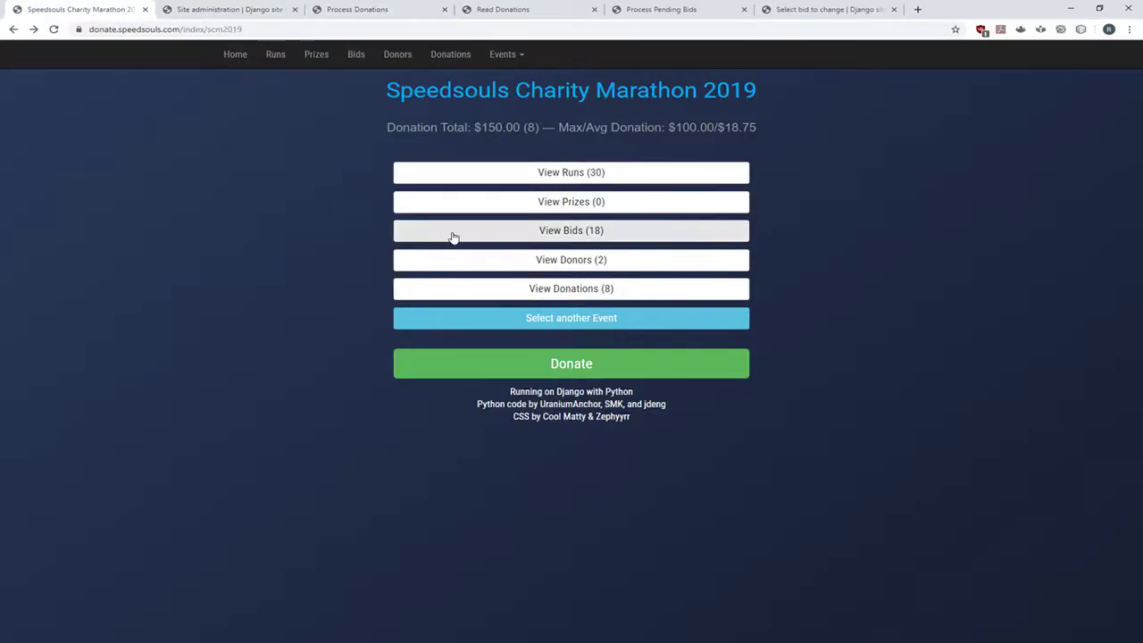
{"action": "left_click", "coordinate": [616, 291]}
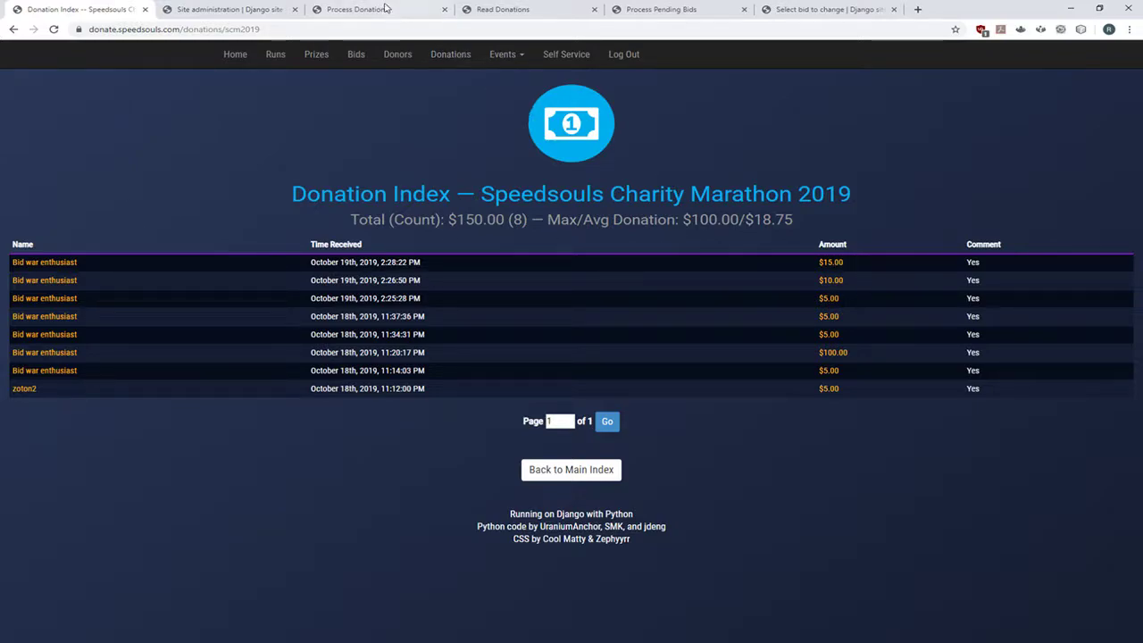
- Block the comment "this is a bad comment :(" on the $10.00 donation in Process Donations
{"action": "left_click", "coordinate": [357, 9]}
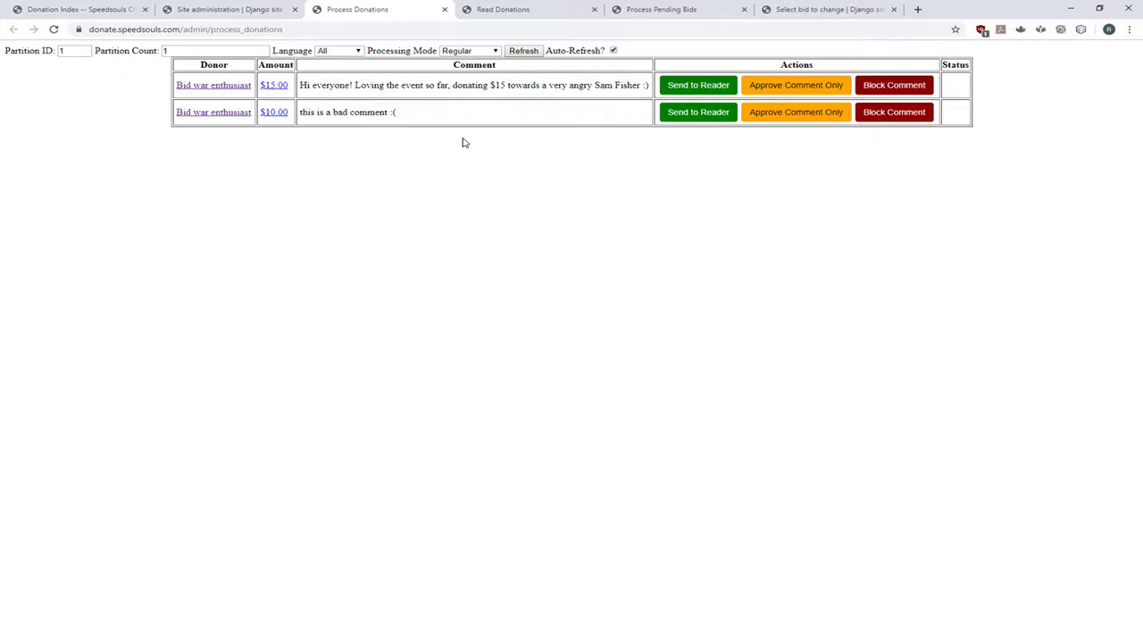
{"action": "left_click", "coordinate": [518, 9]}
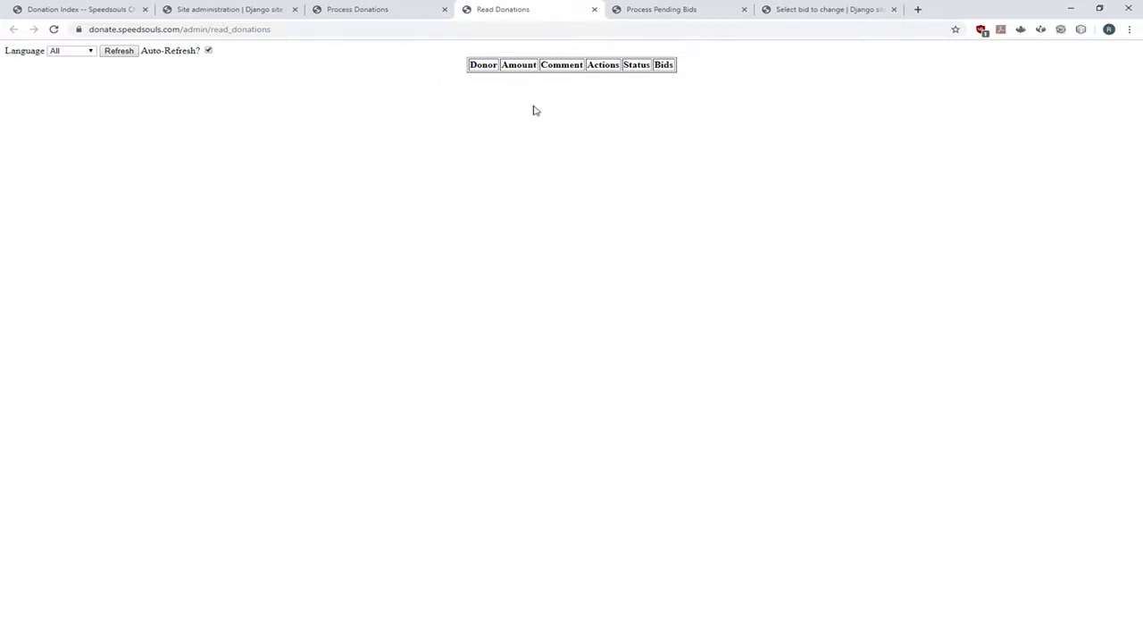
{"action": "left_click", "coordinate": [403, 6]}
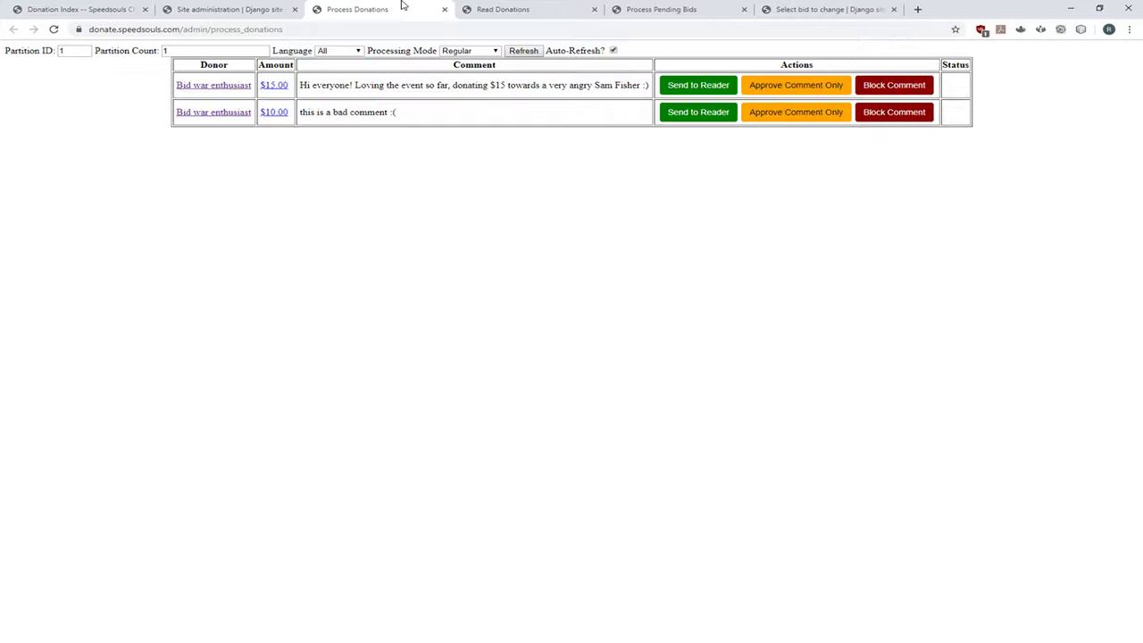
{"action": "left_click", "coordinate": [898, 113]}
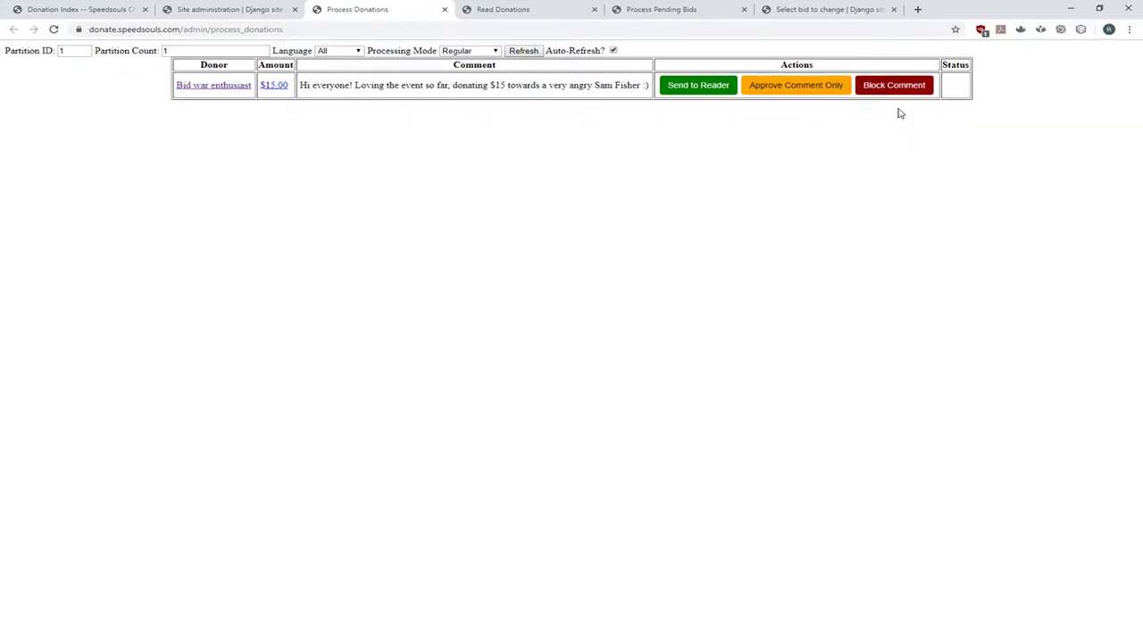
- Check the Read Donations list and the public donation index after blocking the comment
{"action": "left_click", "coordinate": [505, 8]}
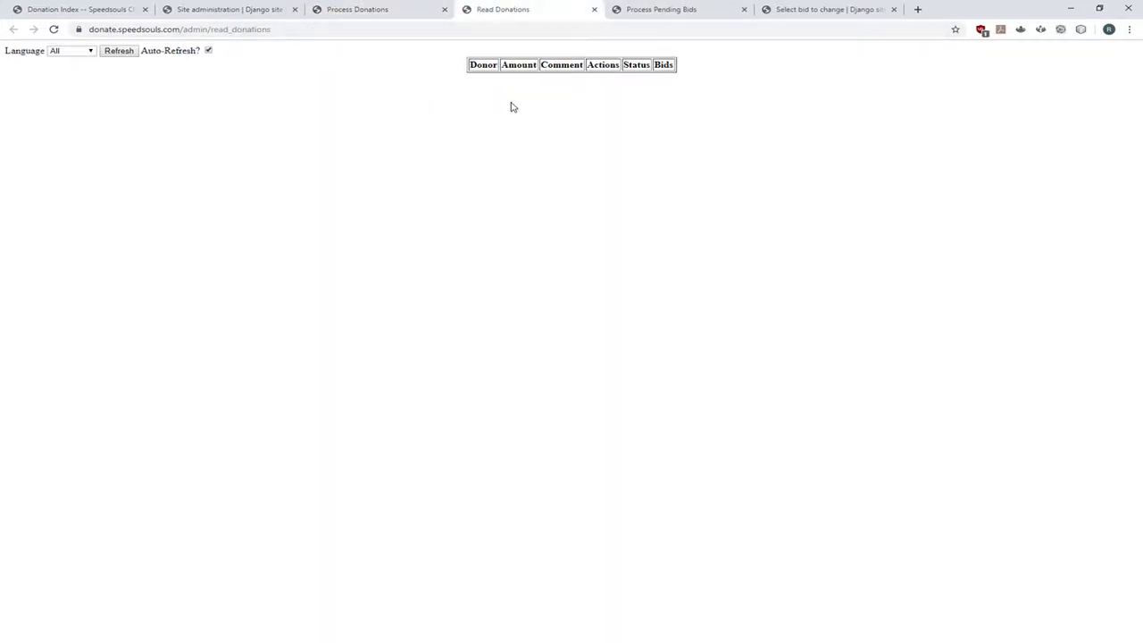
{"action": "left_click", "coordinate": [84, 9]}
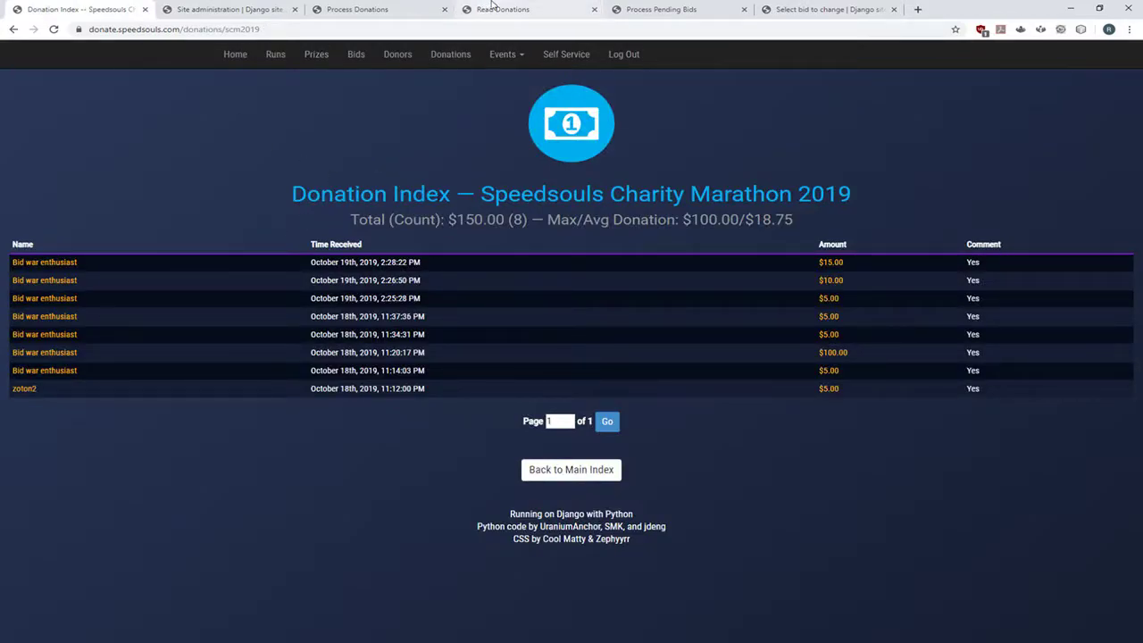
- Send the $15.00 donation's comment from Process Donations to the reader and view it in Read Donations
{"action": "left_click", "coordinate": [357, 9]}
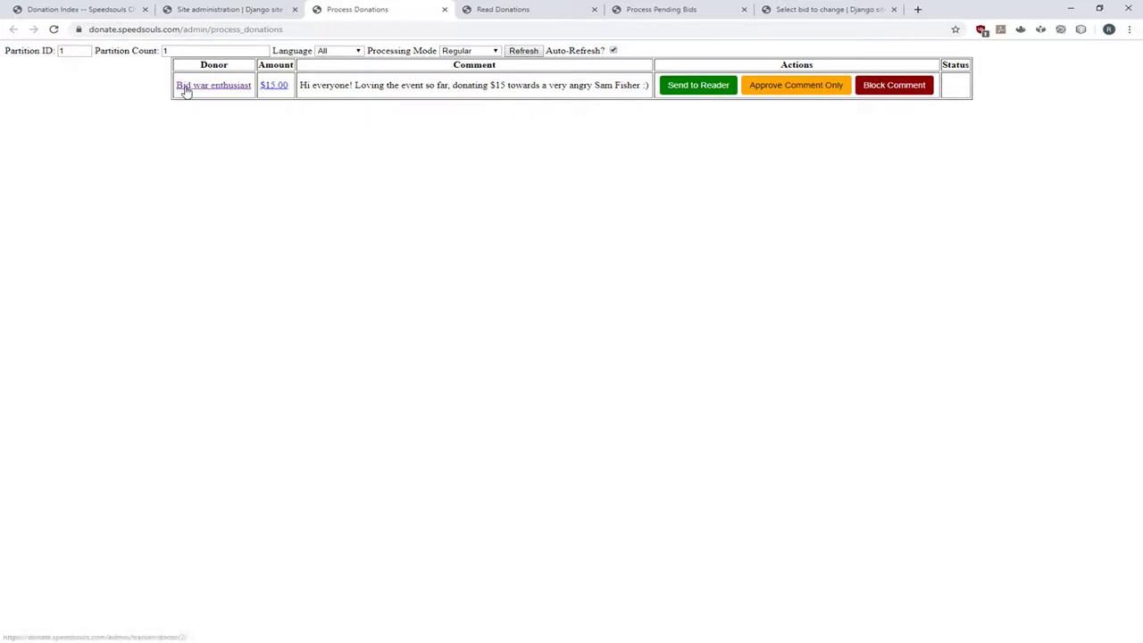
{"action": "left_click", "coordinate": [716, 93]}
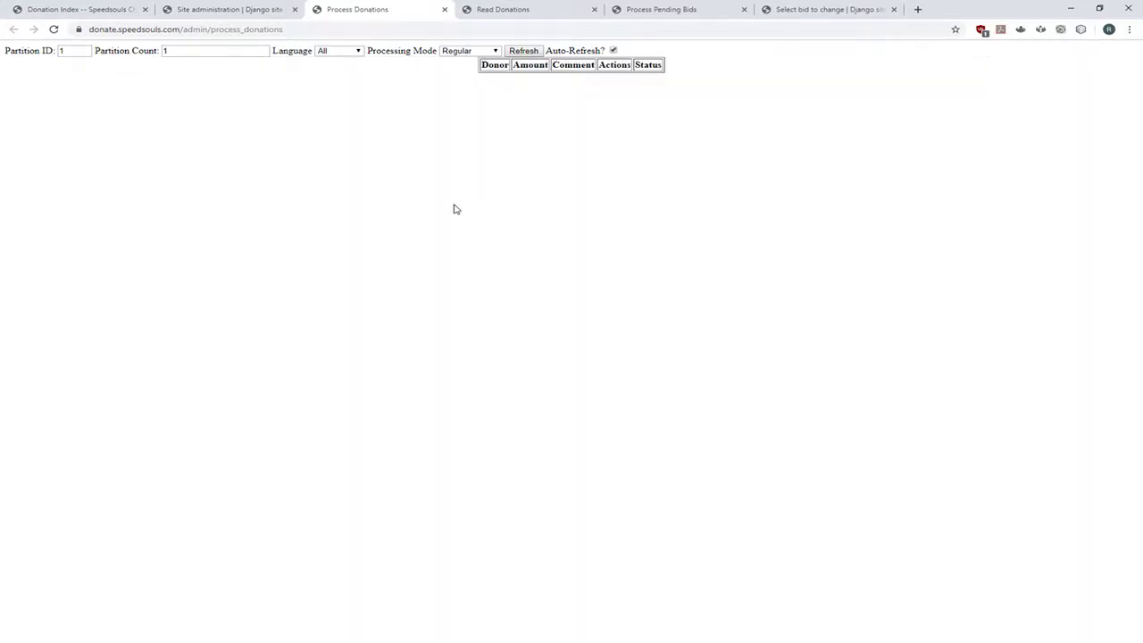
{"action": "left_click", "coordinate": [522, 12]}
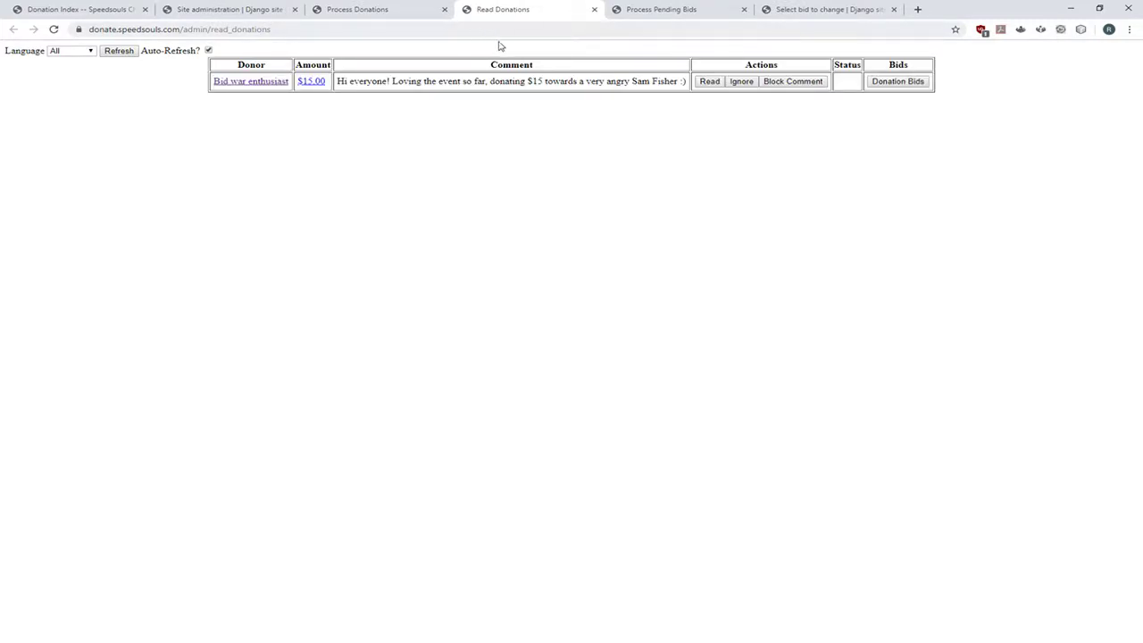
- Check the $15.00 donation's bids, mark the donation as ignored, and refresh the Read Donations list
{"action": "left_click", "coordinate": [898, 85]}
{"action": "left_click", "coordinate": [897, 81]}
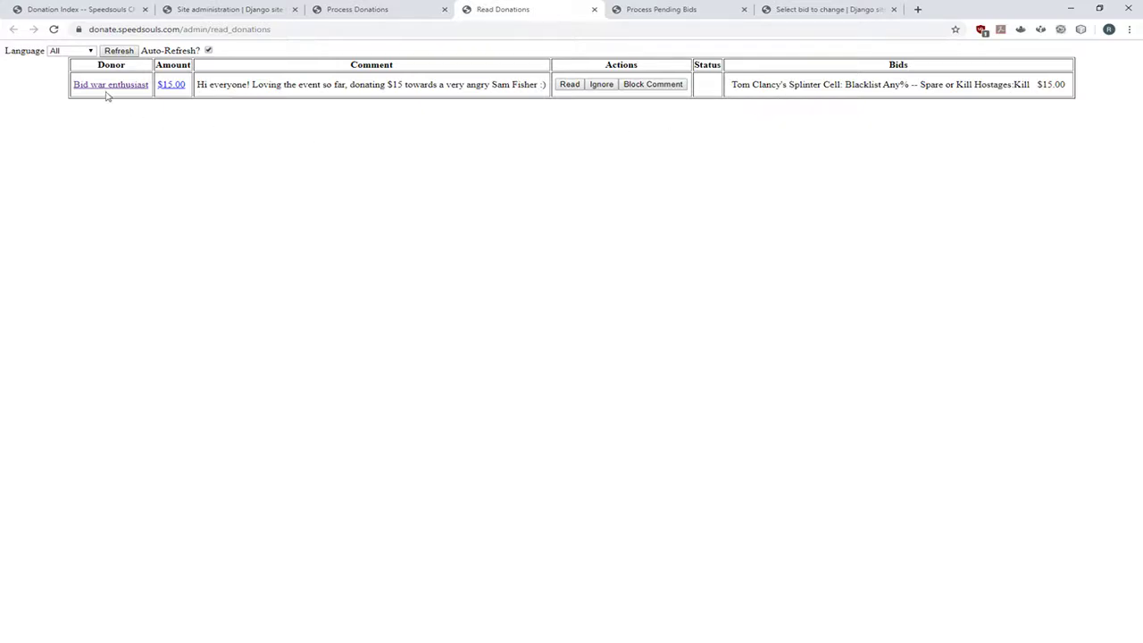
{"action": "left_click", "coordinate": [119, 51]}
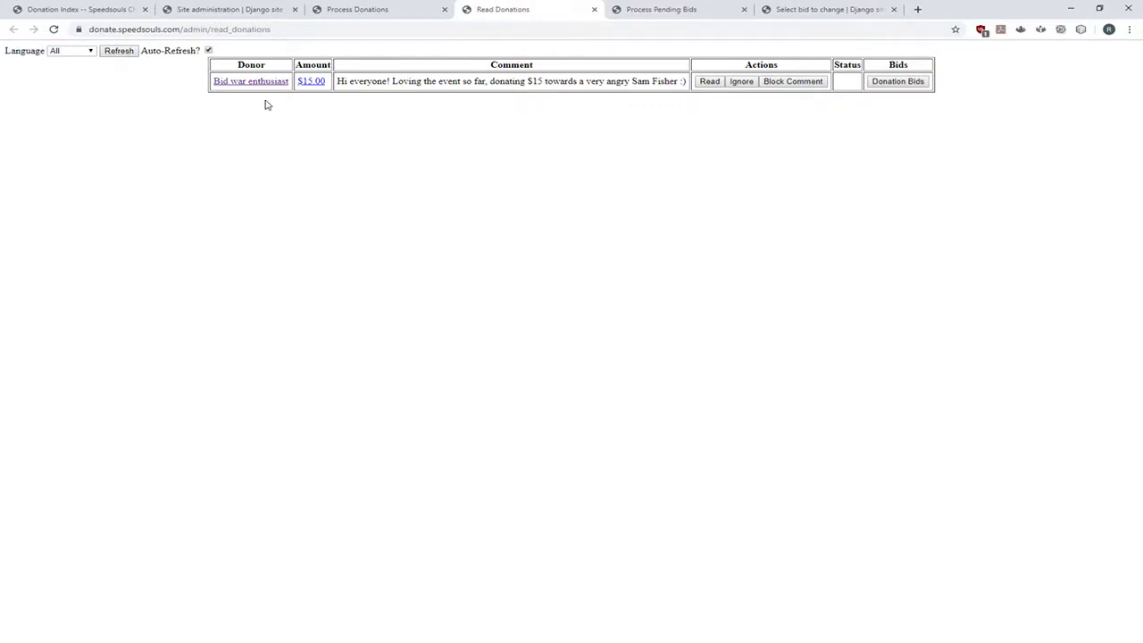
{"action": "left_click", "coordinate": [704, 86]}
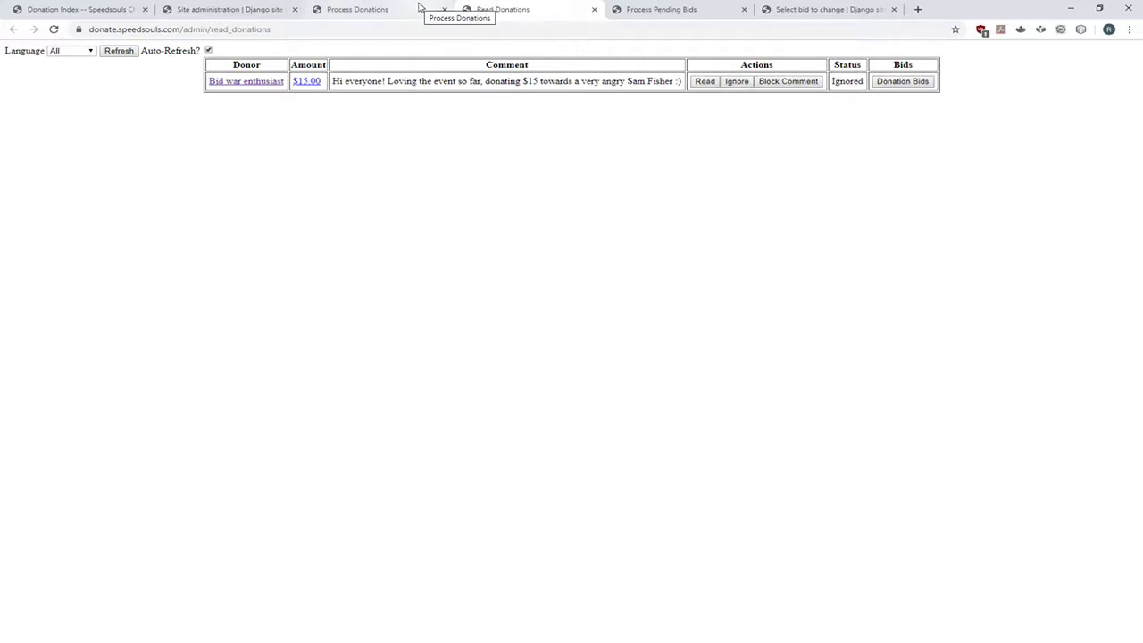
{"action": "left_click", "coordinate": [134, 50]}
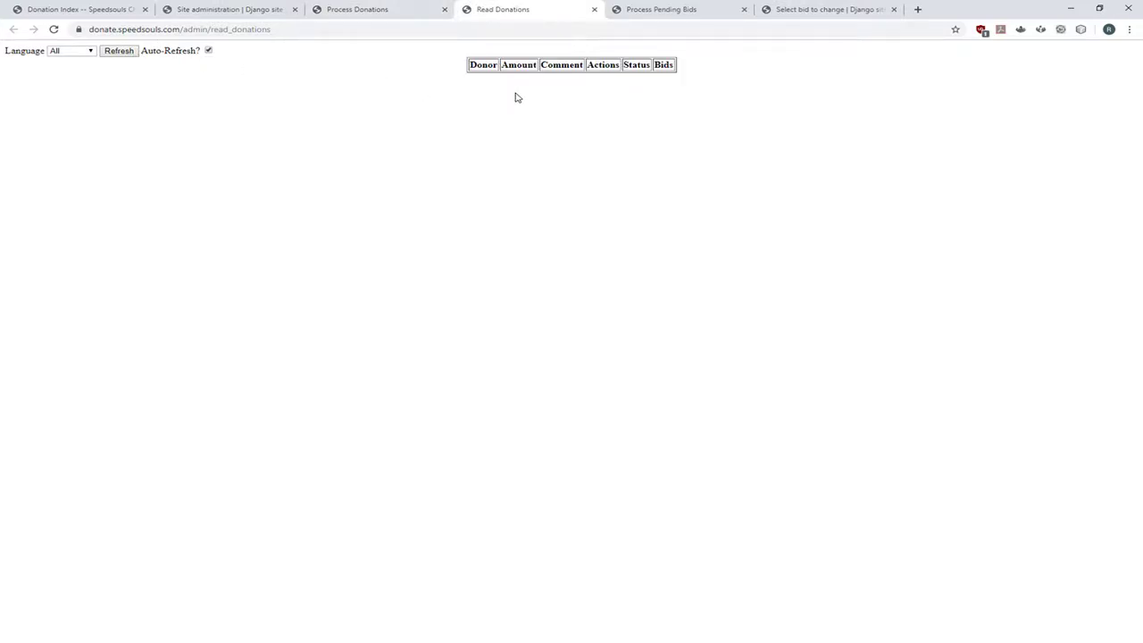
- Check the Process Donations, Read Donations and Process Pending Bids lists and the public donation index after ignoring the $15.00 donation
{"action": "left_click", "coordinate": [358, 7]}
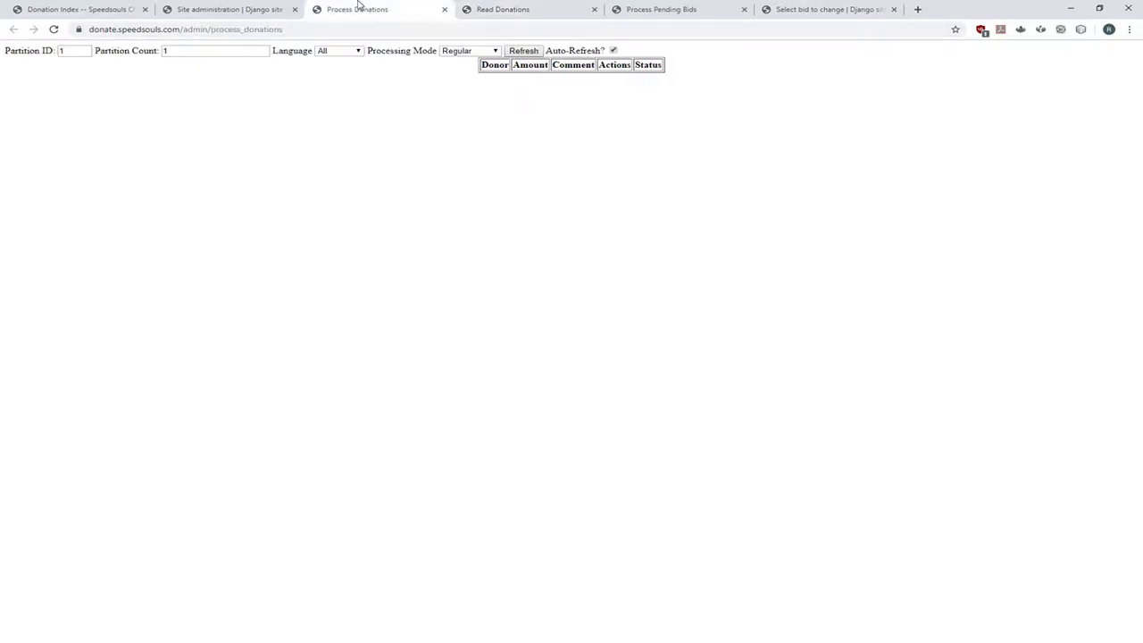
{"action": "left_click", "coordinate": [562, 7]}
{"action": "left_click", "coordinate": [101, 7]}
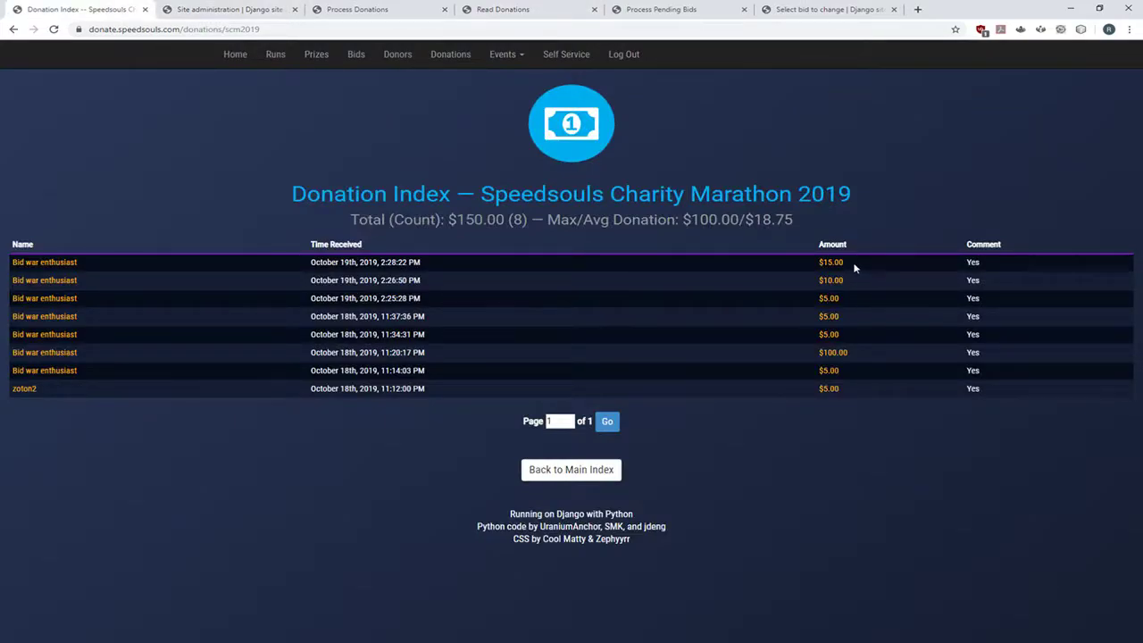
{"action": "left_click", "coordinate": [555, 7]}
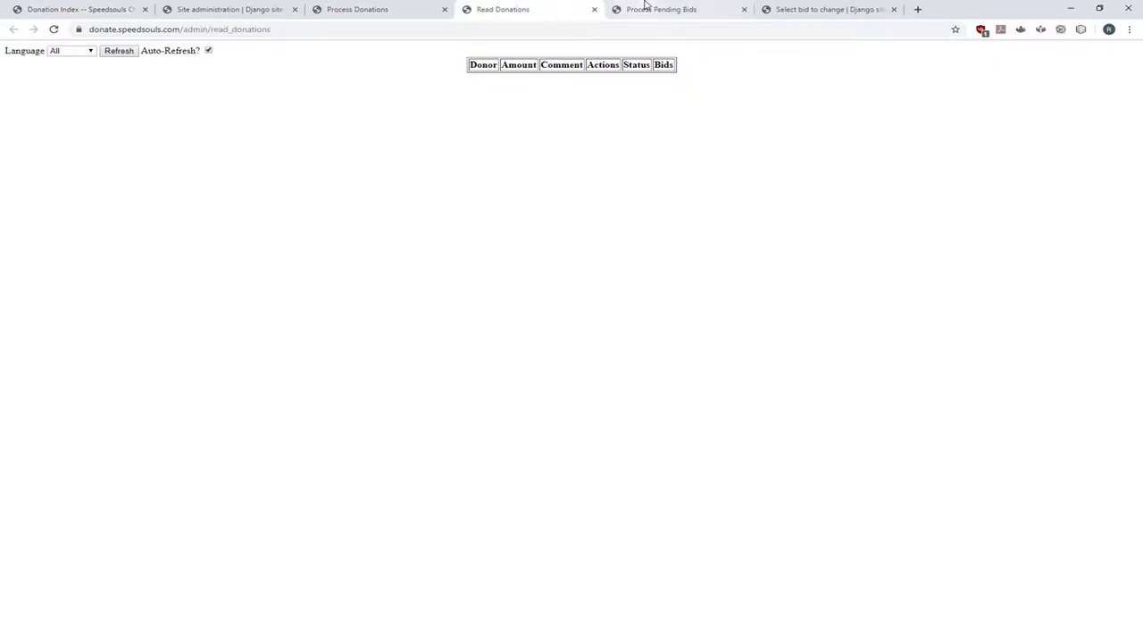
{"action": "left_click", "coordinate": [644, 6]}
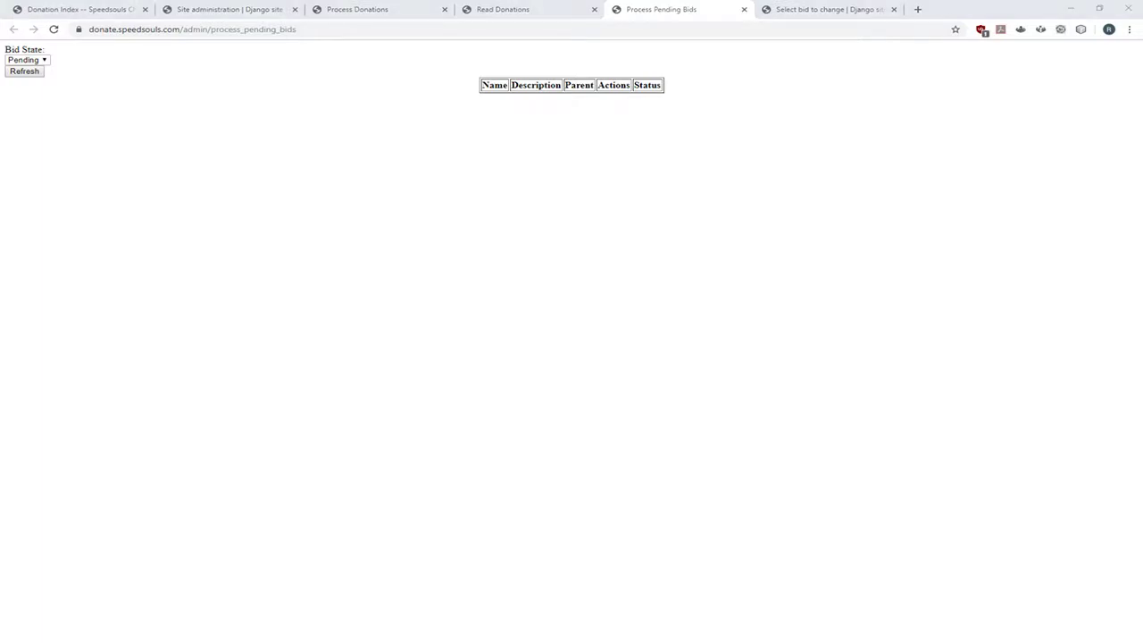
{"action": "left_click", "coordinate": [341, 7]}
{"action": "left_click", "coordinate": [498, 6]}
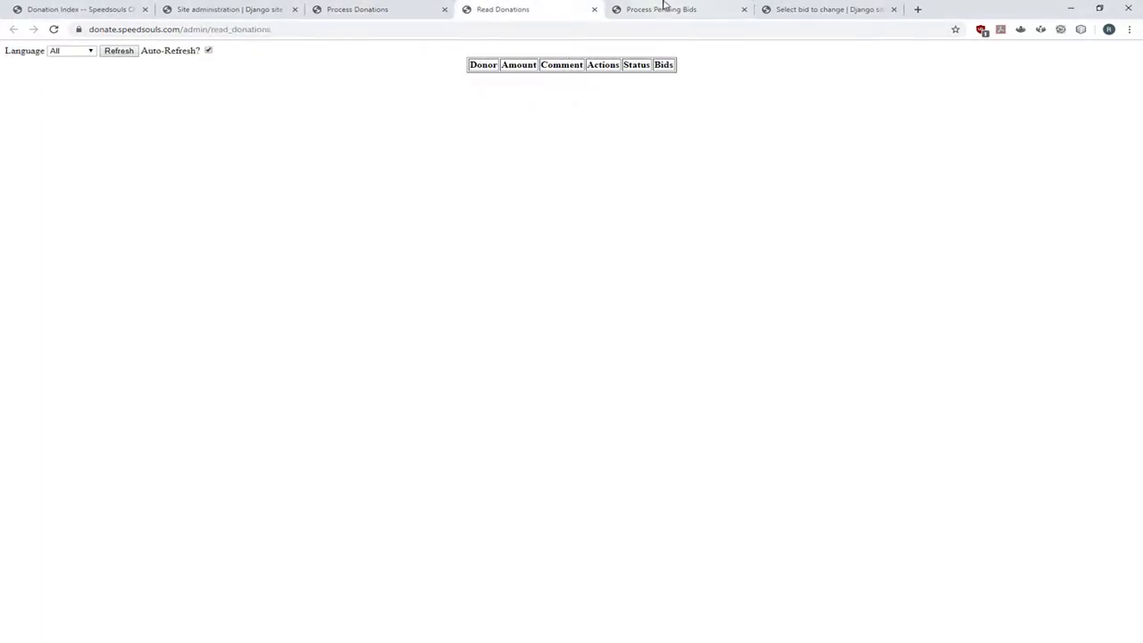
{"action": "left_click", "coordinate": [663, 7]}
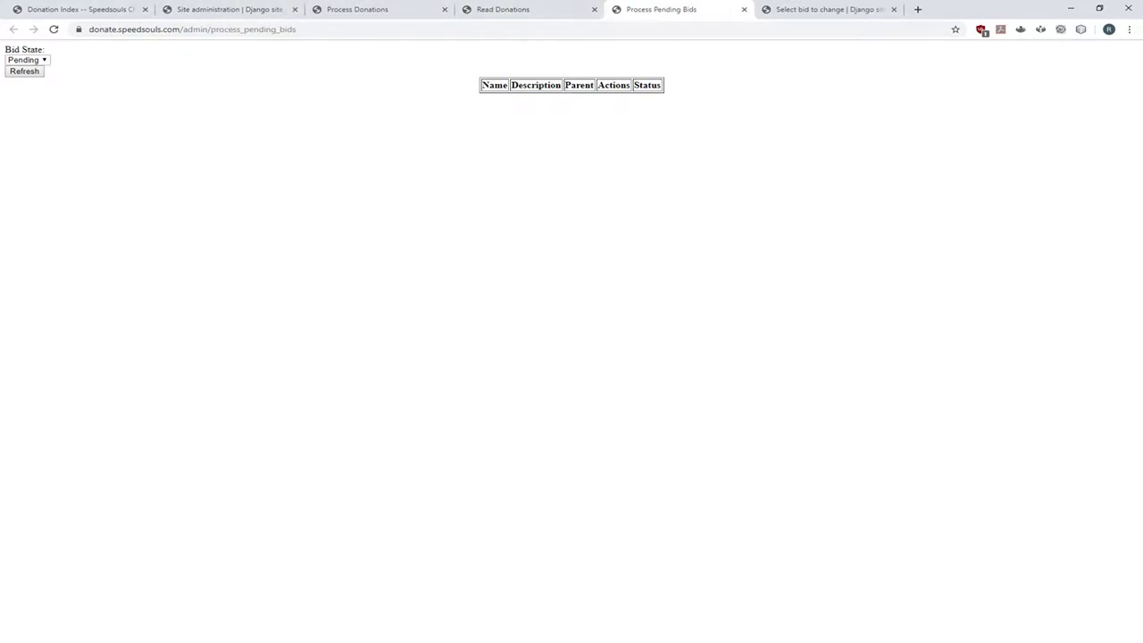
- Open the public donation form for Speedsouls Charity Marathon 2019 and look through its bidding choices
{"action": "left_click", "coordinate": [89, 9]}
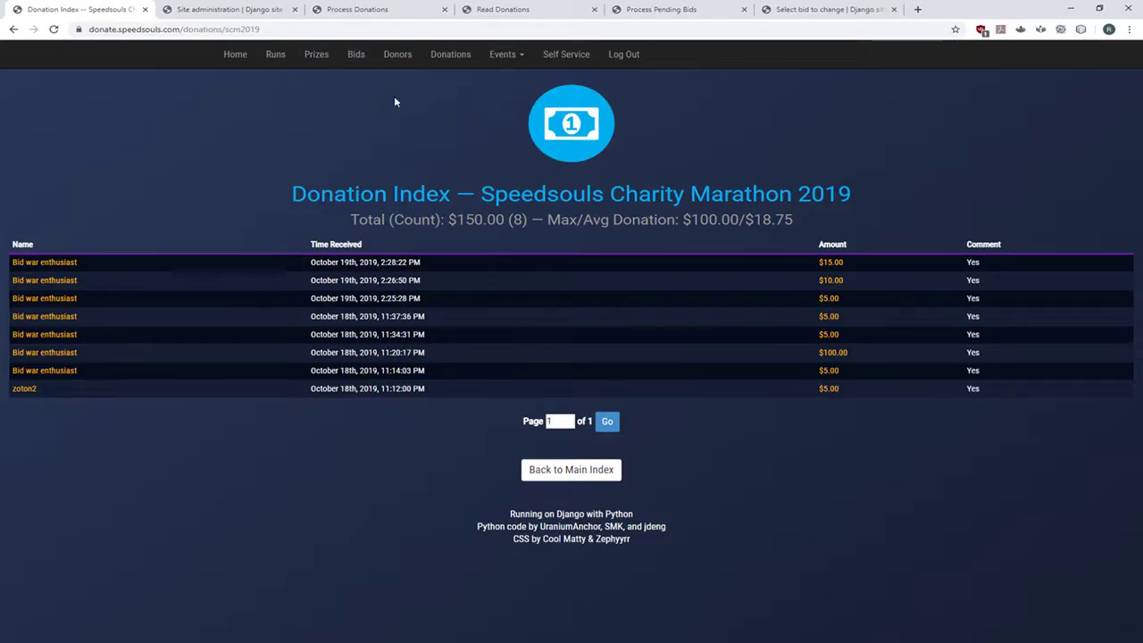
{"action": "left_click", "coordinate": [504, 55]}
{"action": "left_click", "coordinate": [526, 76]}
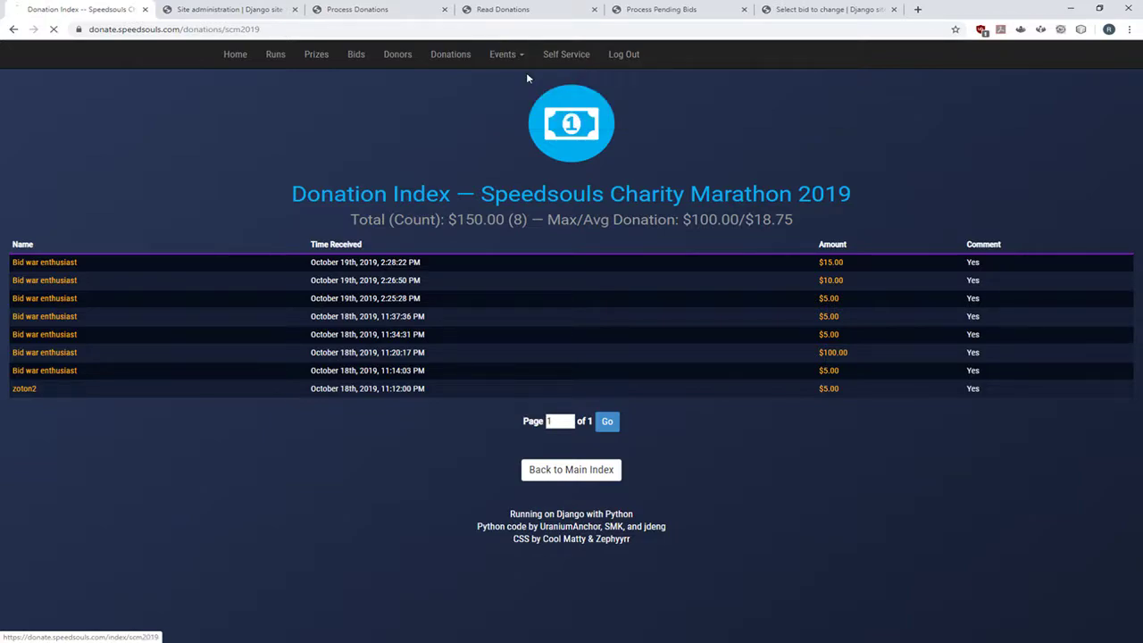
{"action": "left_click", "coordinate": [474, 357]}
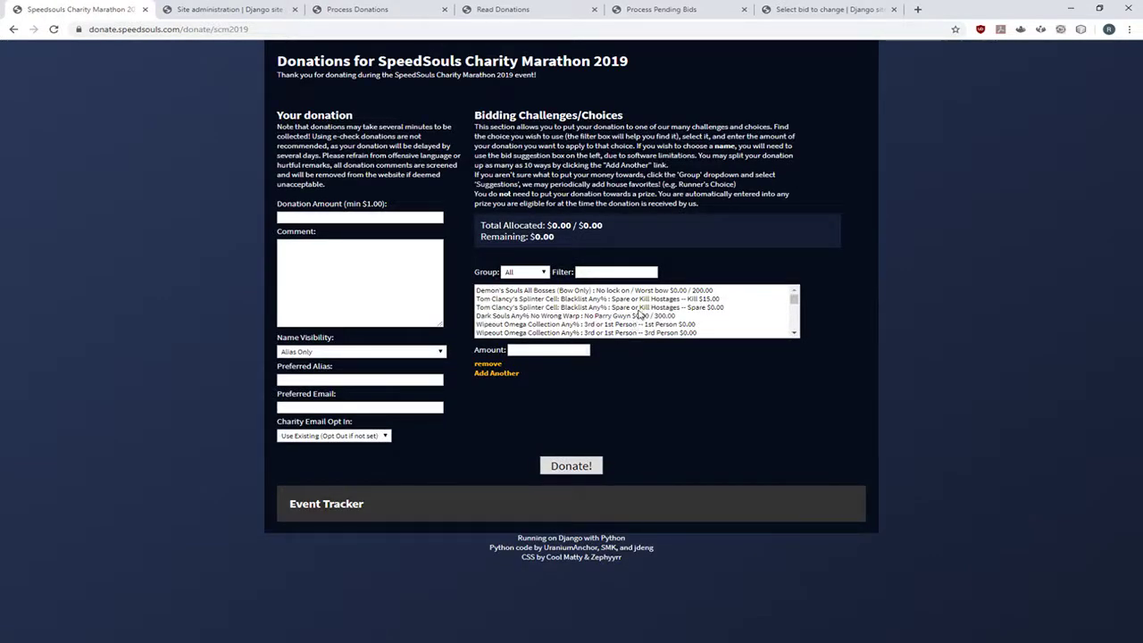
{"action": "scroll", "coordinate": [671, 304], "scroll_direction": "down", "scroll_amount": 3}
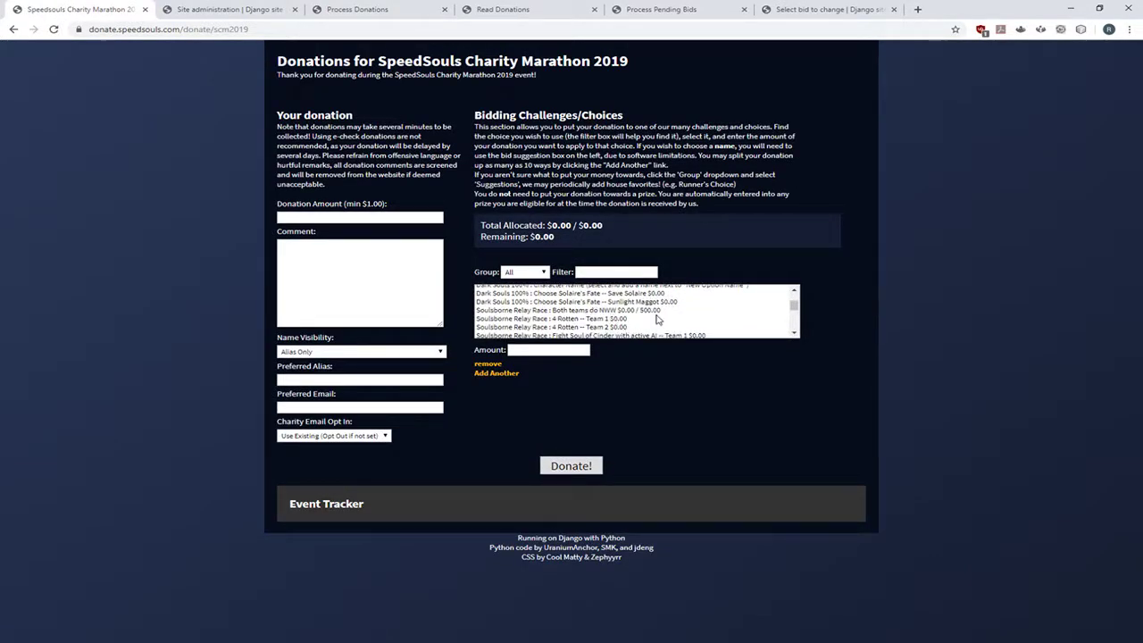
{"action": "scroll", "coordinate": [687, 317], "scroll_direction": "up", "scroll_amount": 3}
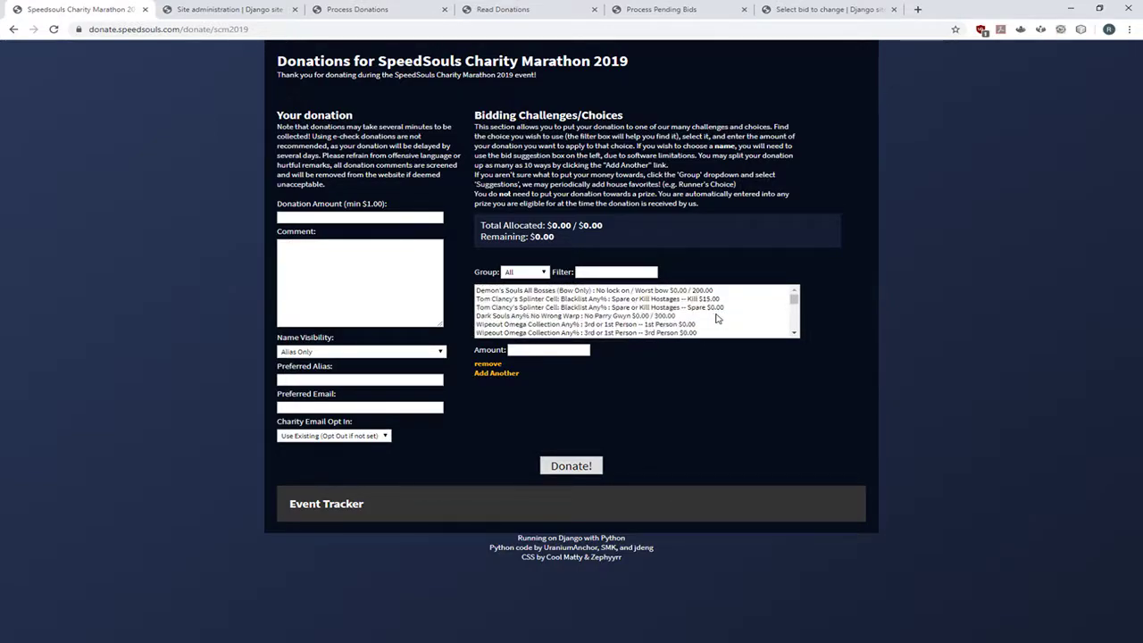
- Filter the bidding choices by "dark souls" and select the Dark Souls 100% Character Name bid for a new option name
{"action": "left_click", "coordinate": [602, 270]}
{"action": "type", "text": "dark souls"}
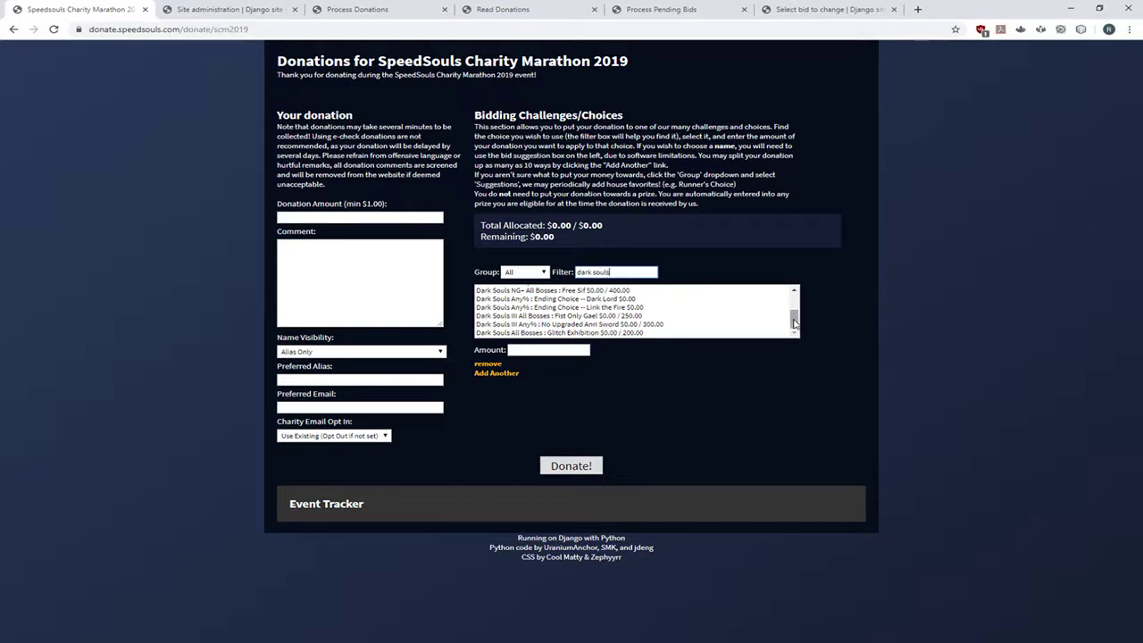
{"action": "left_click_drag", "start_coordinate": [793, 318], "coordinate": [794, 302]}
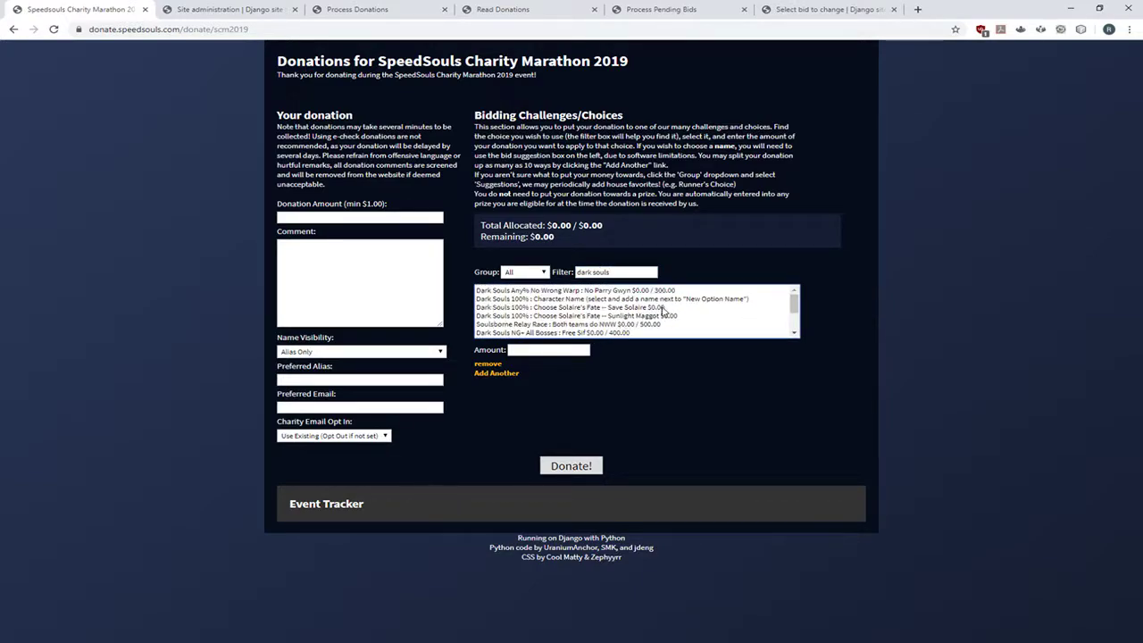
{"action": "left_click", "coordinate": [688, 299]}
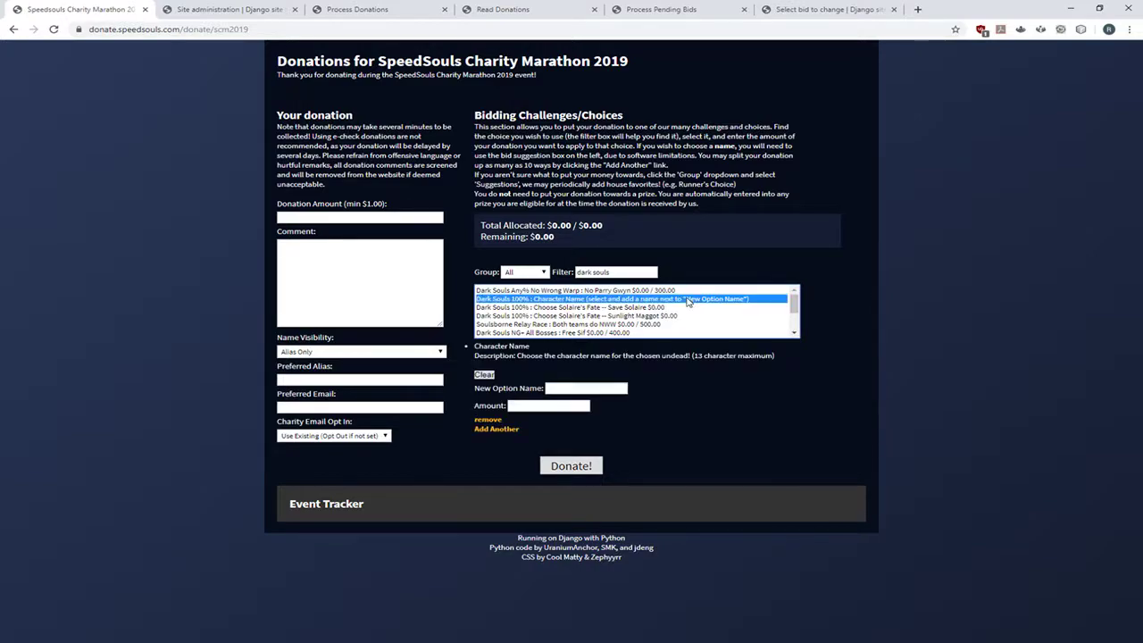
{"action": "left_click", "coordinate": [585, 388]}
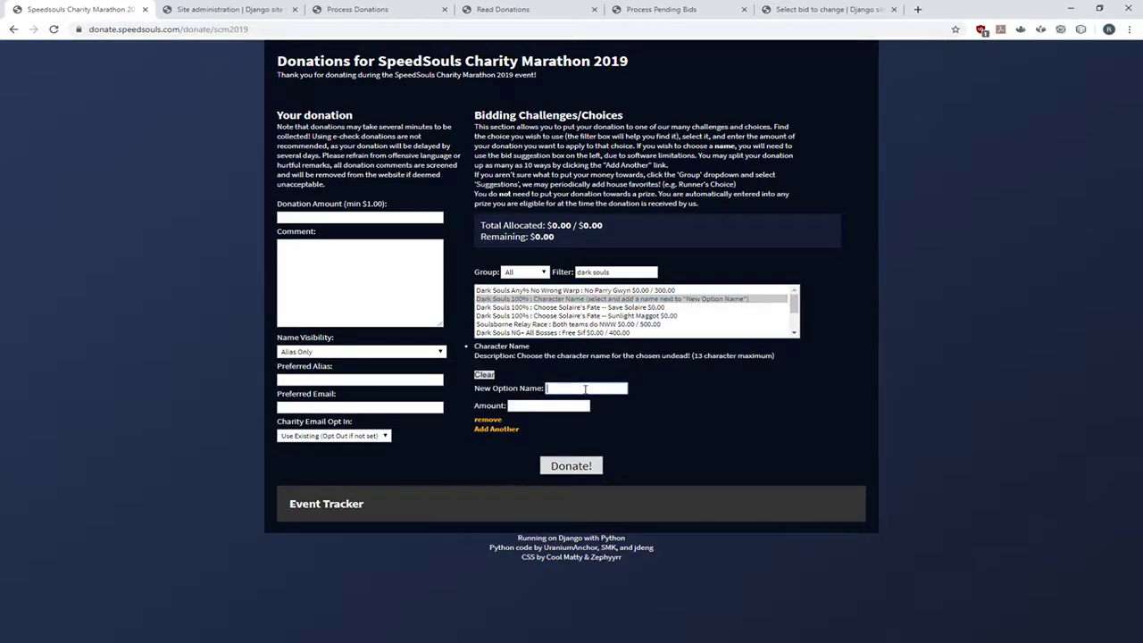
- View the NAME screenshot of a pending bid in Paint alongside the Process Pending Bids page
{"action": "left_click", "coordinate": [380, 7]}
{"action": "left_click", "coordinate": [500, 9]}
{"action": "left_click", "coordinate": [357, 7]}
{"action": "mouse_move", "coordinate": [0, 206]}
{"action": "left_mouse_down"}
{"action": "mouse_move", "coordinate": [423, 156]}
{"action": "mouse_move", "coordinate": [587, 105]}
{"action": "mouse_move", "coordinate": [707, 102]}
{"action": "left_mouse_up"}
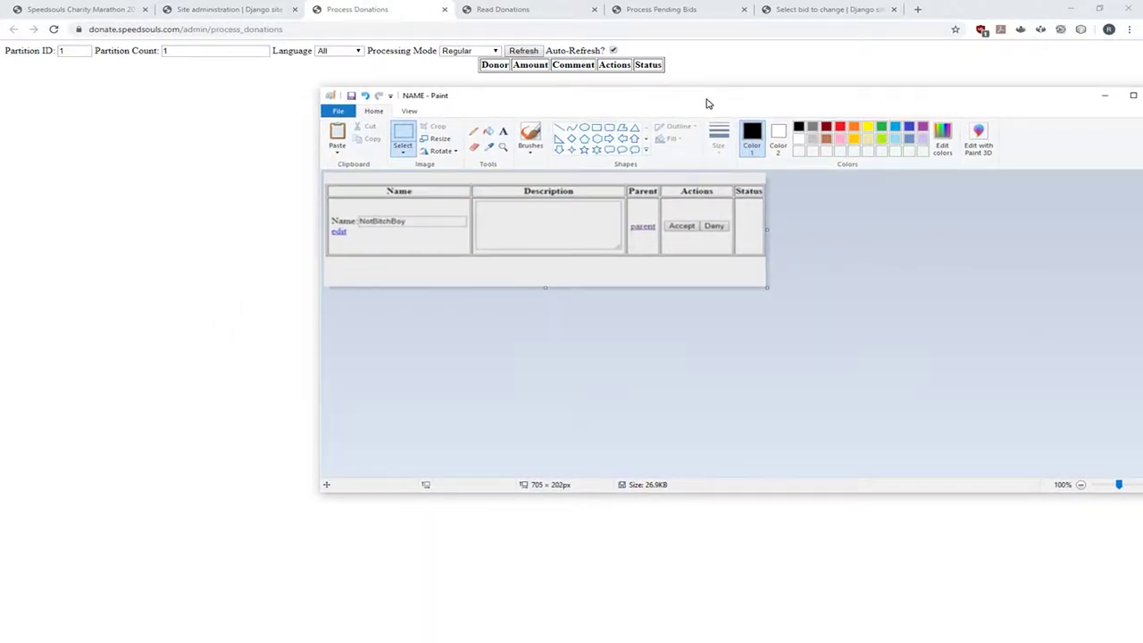
{"action": "left_click", "coordinate": [656, 9]}
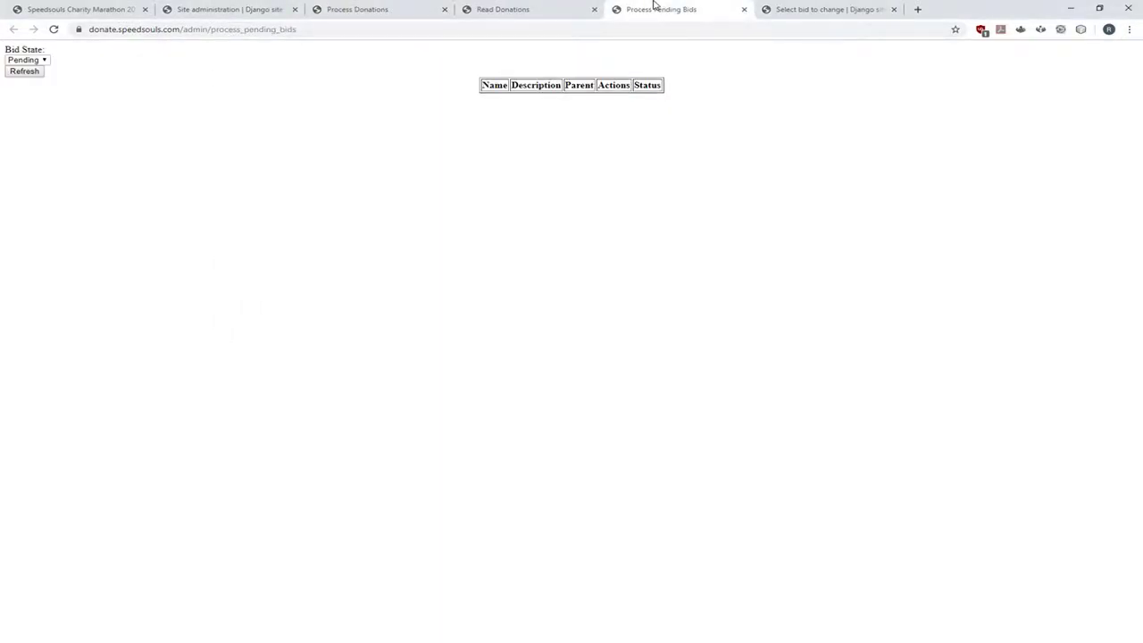
{"action": "key", "text": "alt+Tab"}
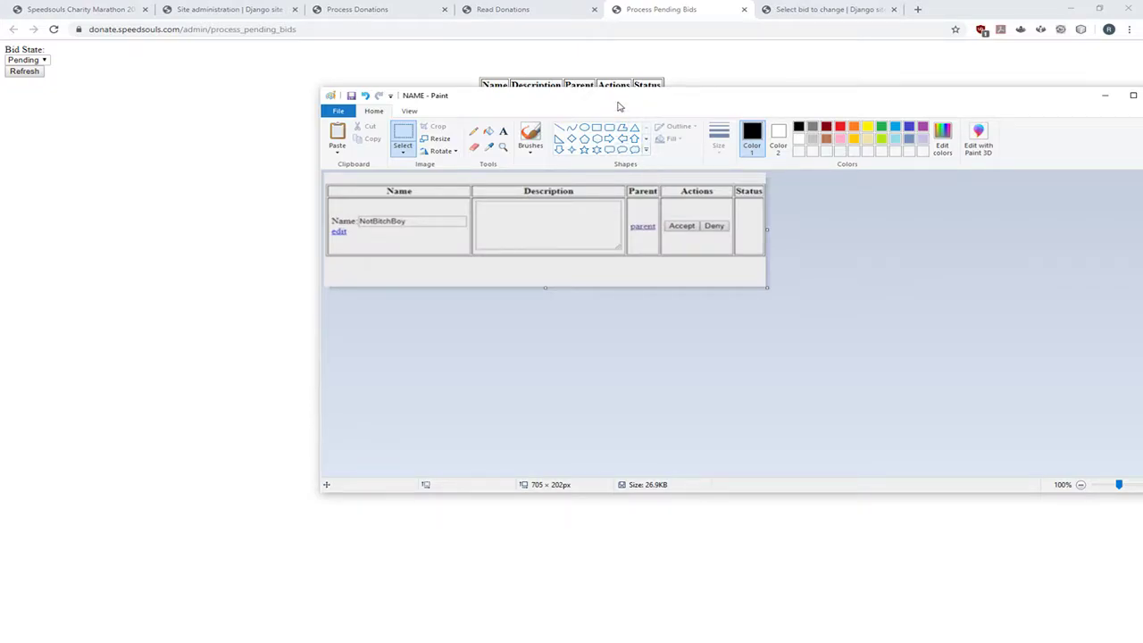
{"action": "left_click_drag", "start_coordinate": [622, 98], "coordinate": [611, 140]}
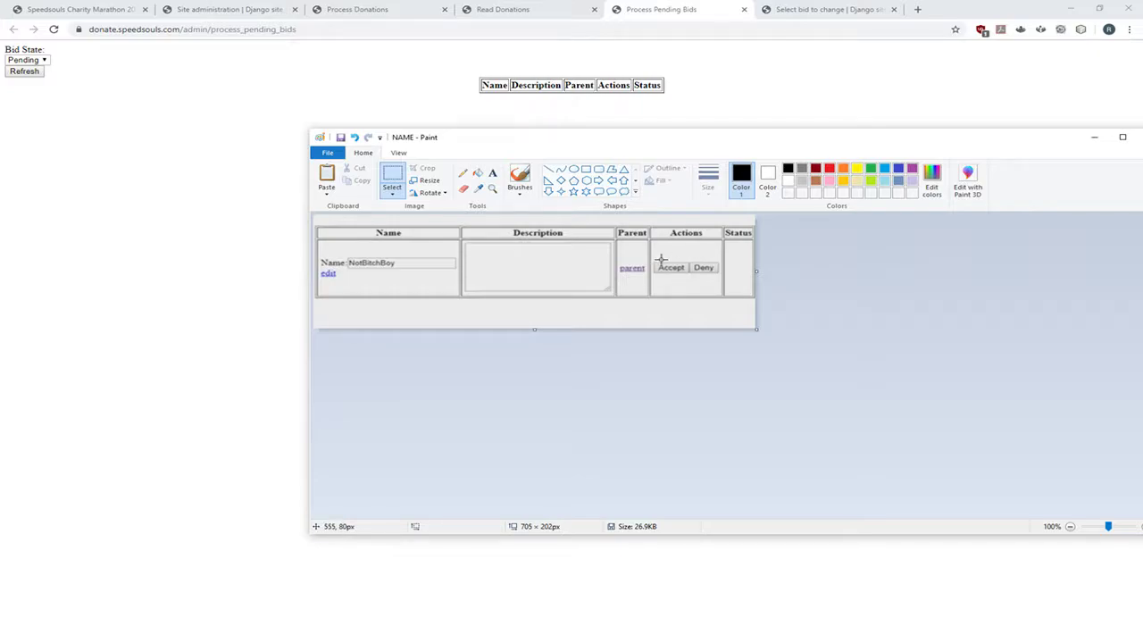
- Circle the Accept and Deny actions on the NAME screenshot with the brush, and undo the markings
{"action": "left_click_drag", "start_coordinate": [659, 253], "coordinate": [694, 256]}
{"action": "left_click", "coordinate": [520, 176]}
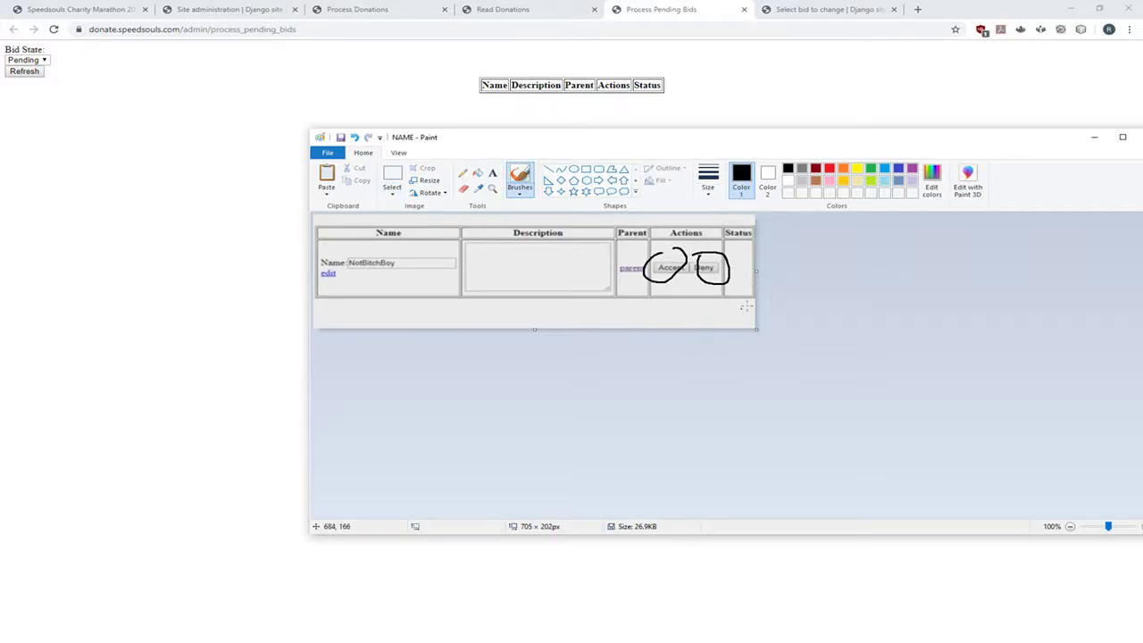
{"action": "key", "text": "ctrl+z"}
{"action": "key", "text": "ctrl+z"}
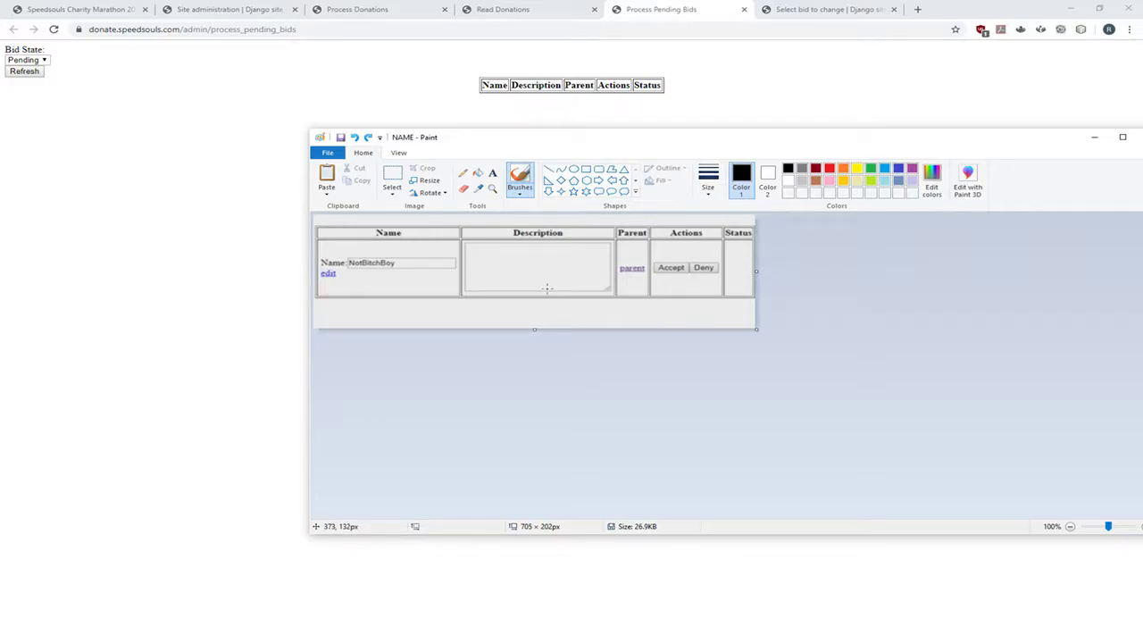
{"action": "mouse_move", "coordinate": [696, 253]}
{"action": "left_mouse_down"}
{"action": "mouse_move", "coordinate": [709, 268]}
{"action": "mouse_move", "coordinate": [711, 252]}
{"action": "left_mouse_up"}
{"action": "key", "text": "ctrl+z"}
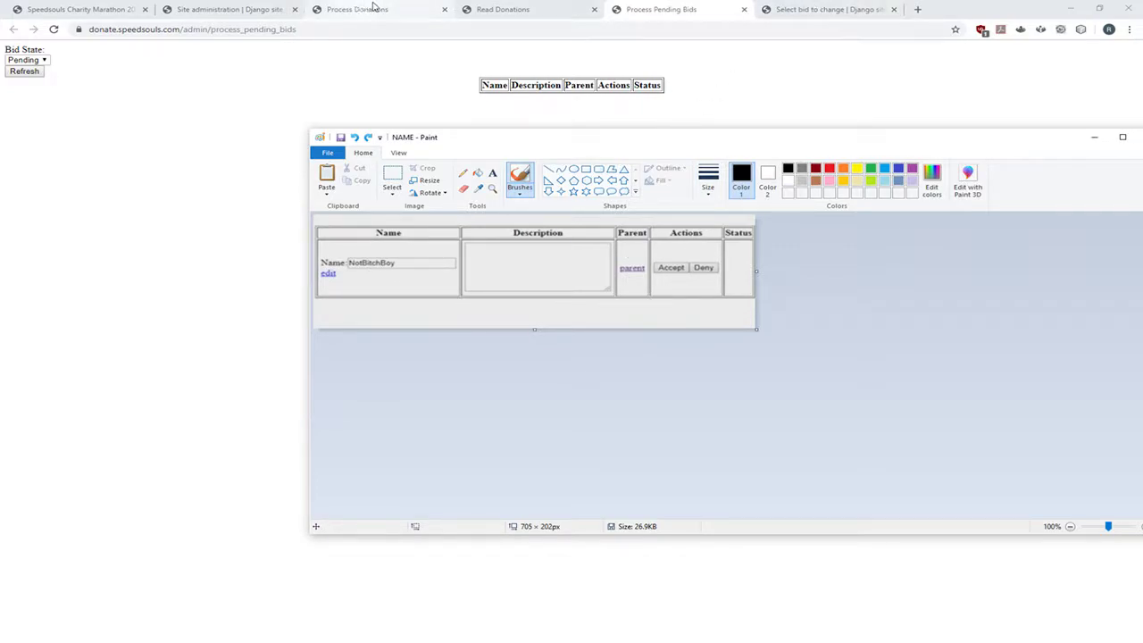
- Review the Dark Souls 100% Character Name bid on the donation form and return to the Process Pending Bids page
{"action": "left_click", "coordinate": [91, 5]}
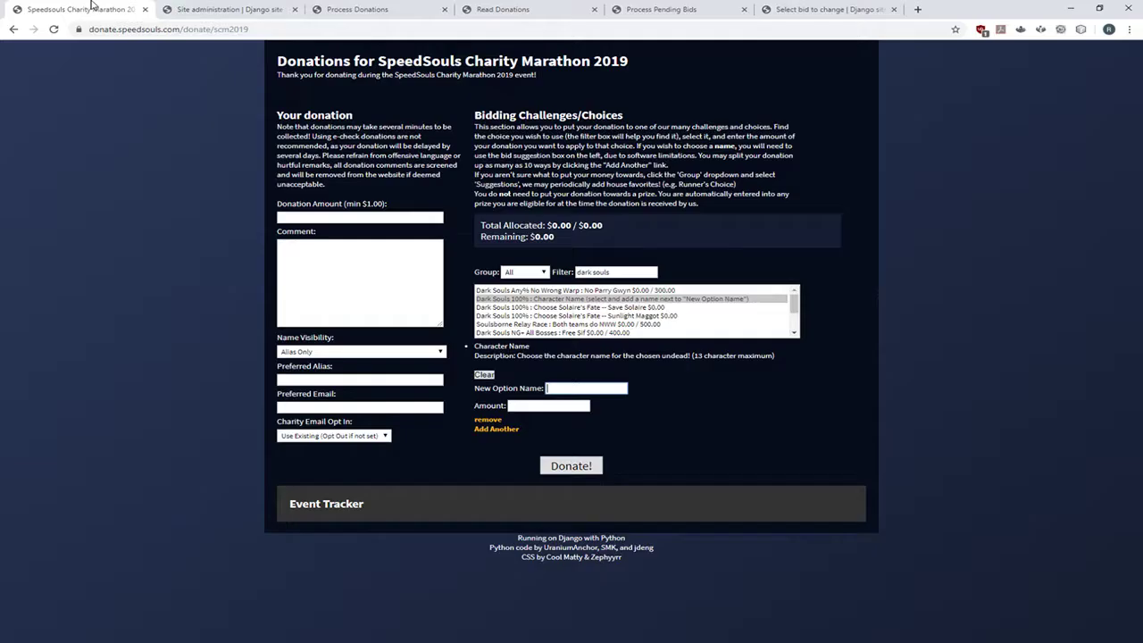
{"action": "left_click", "coordinate": [675, 305]}
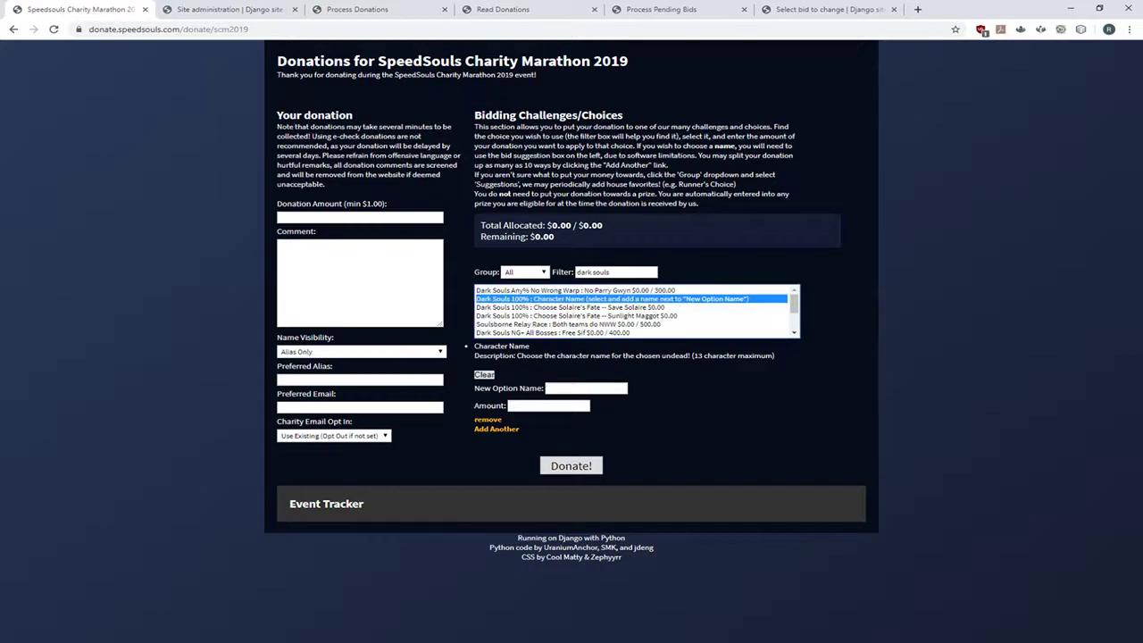
{"action": "left_click", "coordinate": [358, 9]}
{"action": "left_click", "coordinate": [266, 7]}
{"action": "left_click", "coordinate": [384, 8]}
{"action": "left_click", "coordinate": [535, 8]}
{"action": "left_click", "coordinate": [687, 8]}
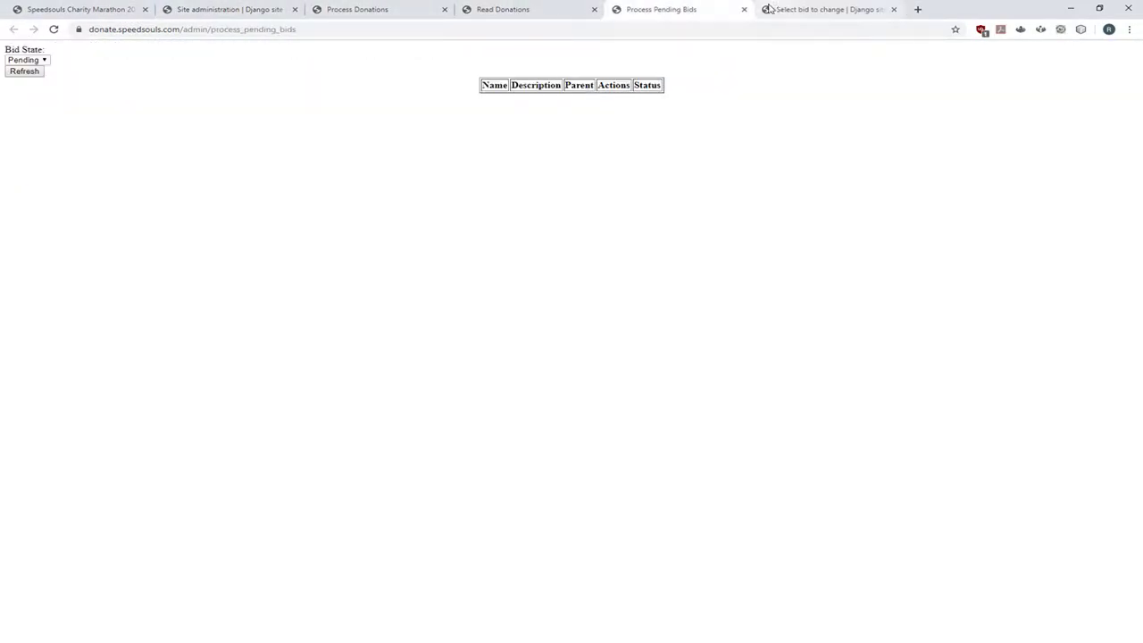
- Dismiss the NAME screenshot in Paint and return to the Process Pending Bids page
{"action": "key", "text": "alt+Tab"}
{"action": "left_click_drag", "start_coordinate": [556, 149], "coordinate": [451, 102]}
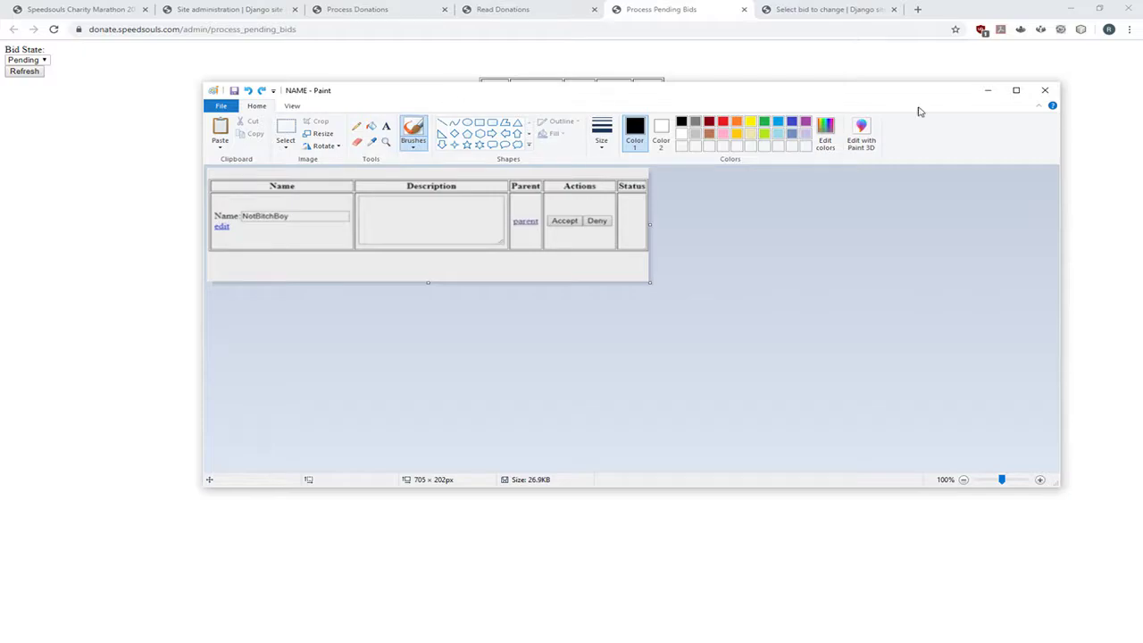
{"action": "left_click", "coordinate": [1044, 90]}
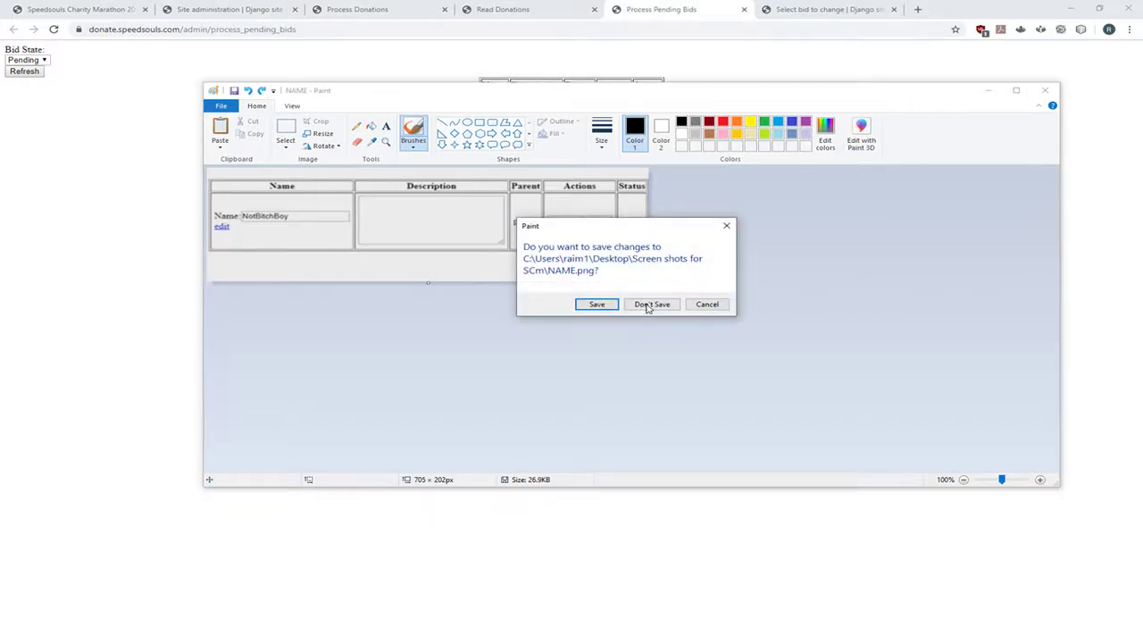
{"action": "left_click", "coordinate": [702, 305]}
{"action": "left_click", "coordinate": [601, 13]}
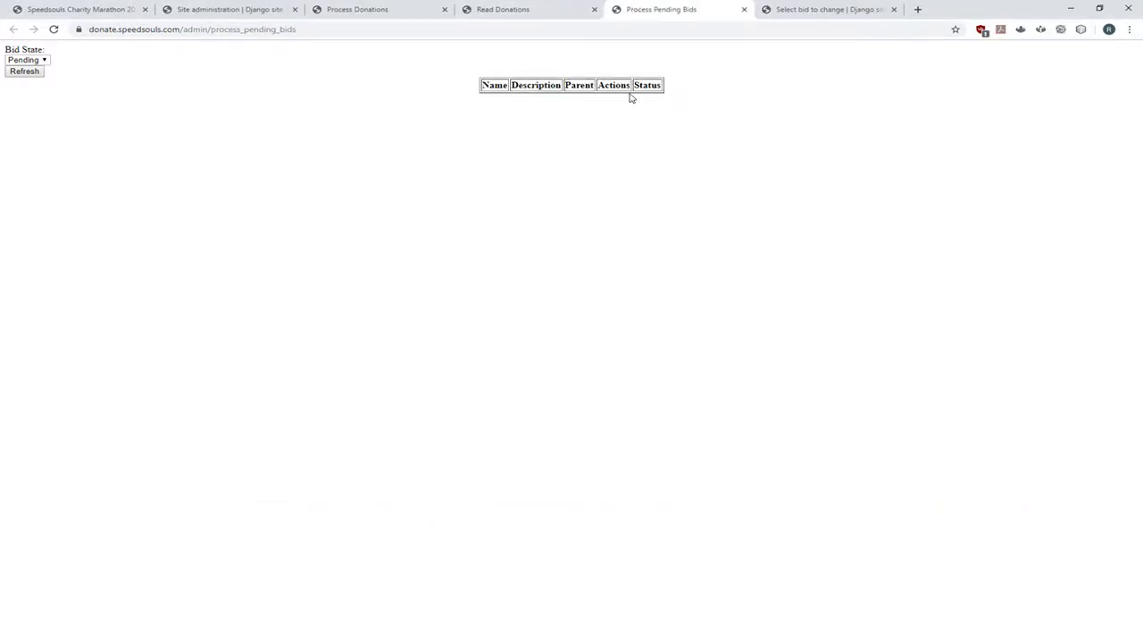
- Show the Dark Souls Any% No Wrong Warp "No Parry Gwyn" bid on the donation form and look through the other Dark Souls bids
{"action": "left_click", "coordinate": [520, 7]}
{"action": "left_click", "coordinate": [357, 7]}
{"action": "left_click", "coordinate": [187, 7]}
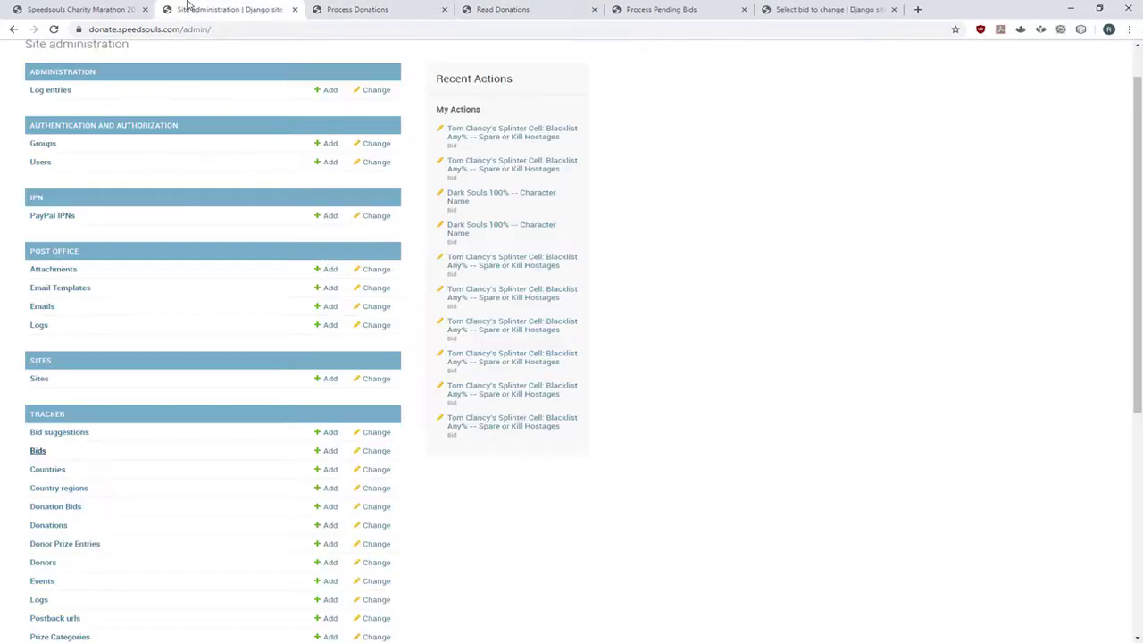
{"action": "left_click", "coordinate": [81, 9]}
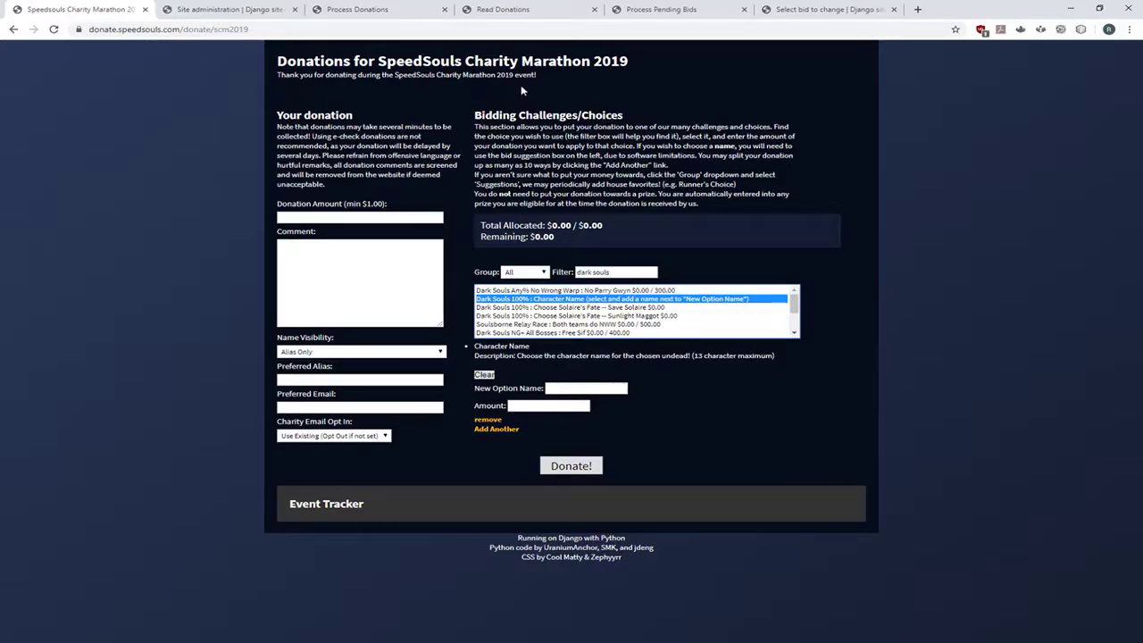
{"action": "left_click", "coordinate": [643, 291]}
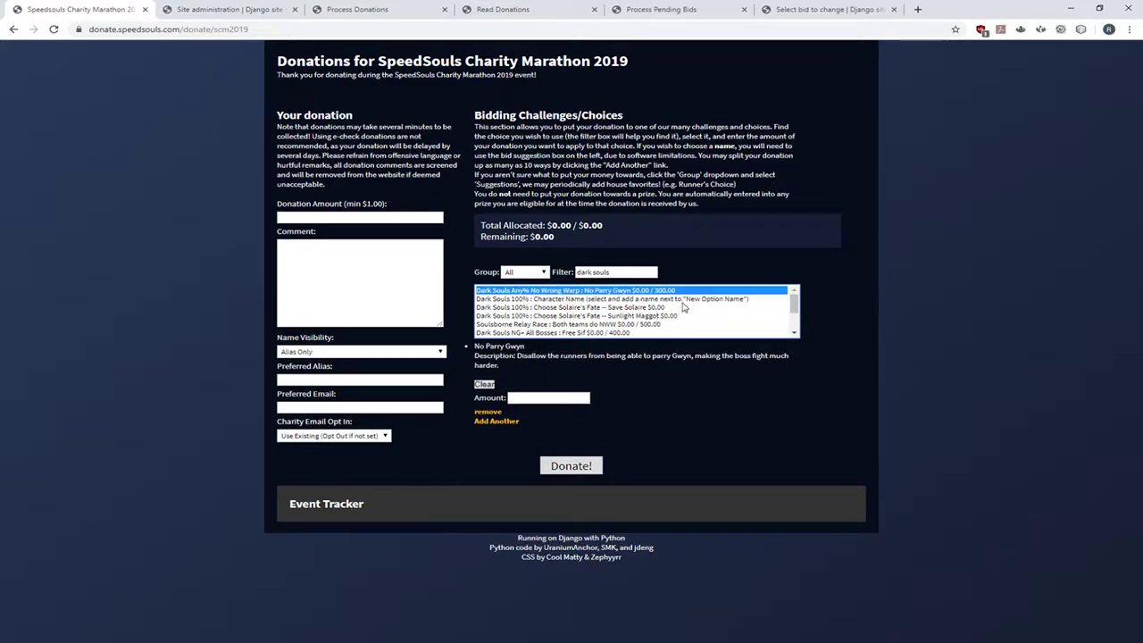
{"action": "scroll", "coordinate": [665, 322], "scroll_direction": "down", "scroll_amount": 2}
{"action": "scroll", "coordinate": [649, 309], "scroll_direction": "up", "scroll_amount": 2}
{"action": "scroll", "coordinate": [683, 311], "scroll_direction": "down", "scroll_amount": 2}
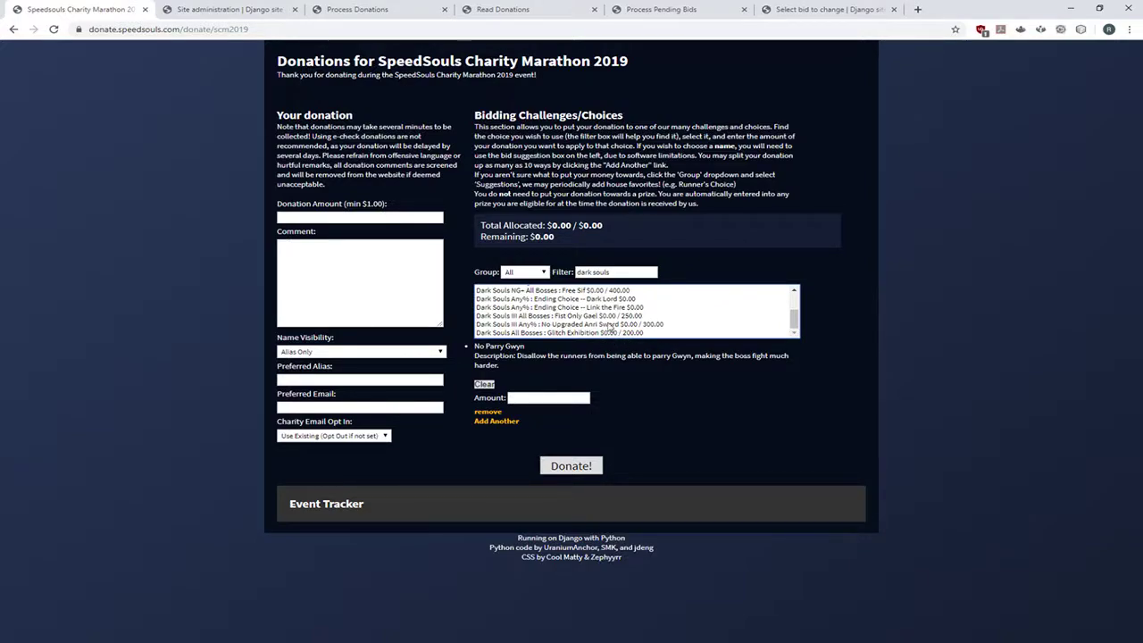
- Look over the Process Donations, Read Donations and Process Pending Bids pages and the admin bid list
{"action": "left_click", "coordinate": [228, 9]}
{"action": "left_click", "coordinate": [393, 9]}
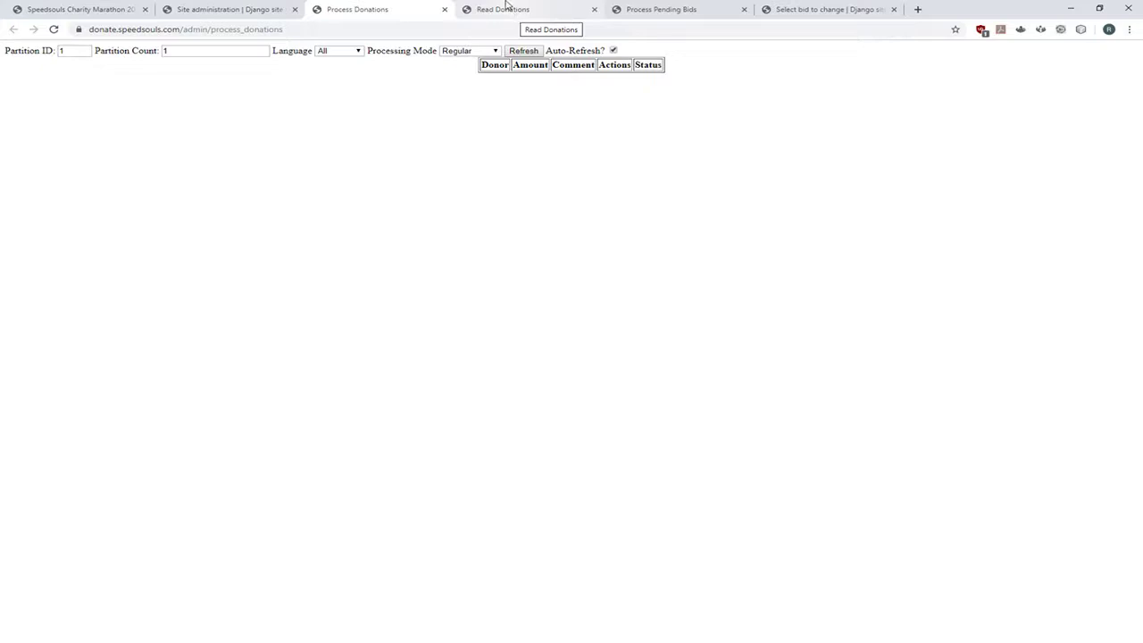
{"action": "left_click", "coordinate": [648, 8]}
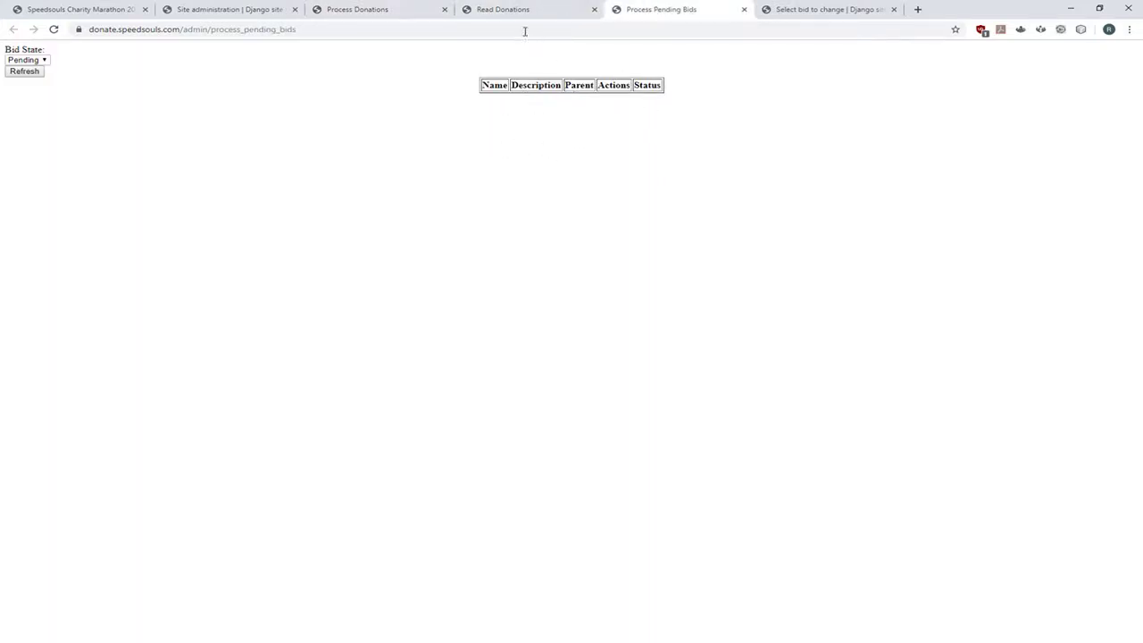
{"action": "left_click", "coordinate": [365, 8]}
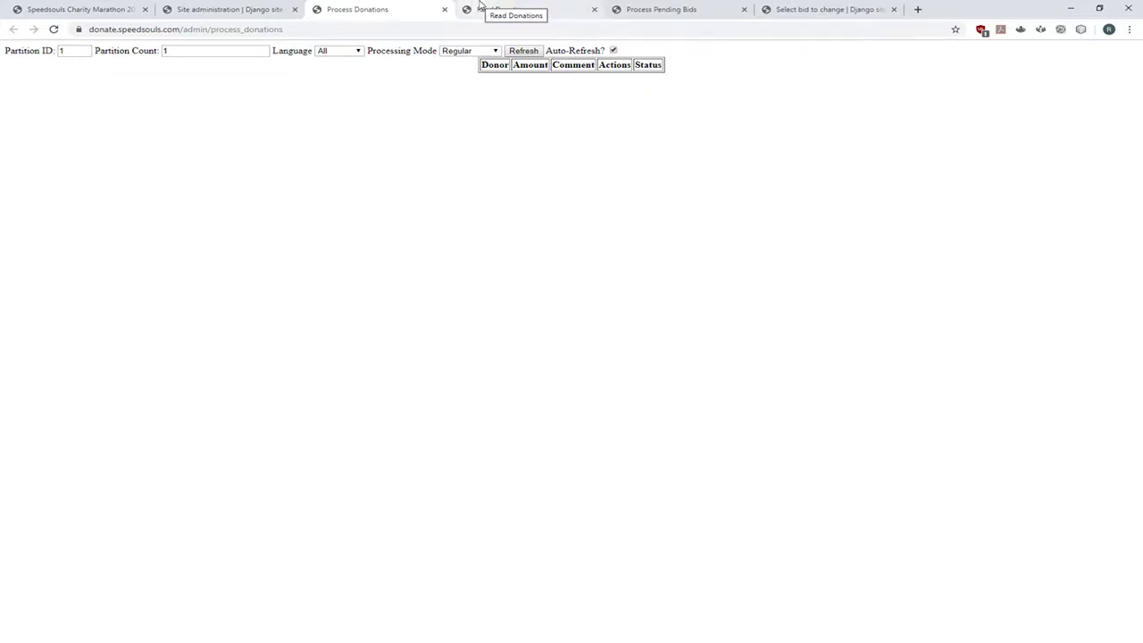
{"action": "left_click", "coordinate": [508, 9]}
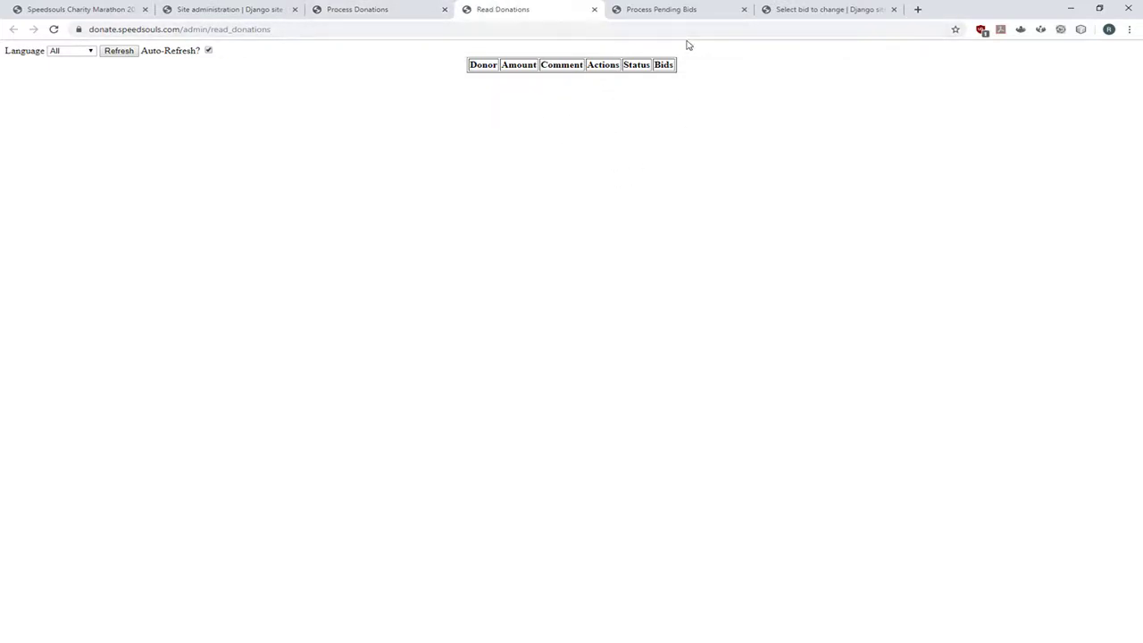
{"action": "left_click", "coordinate": [683, 9]}
{"action": "left_click", "coordinate": [797, 9]}
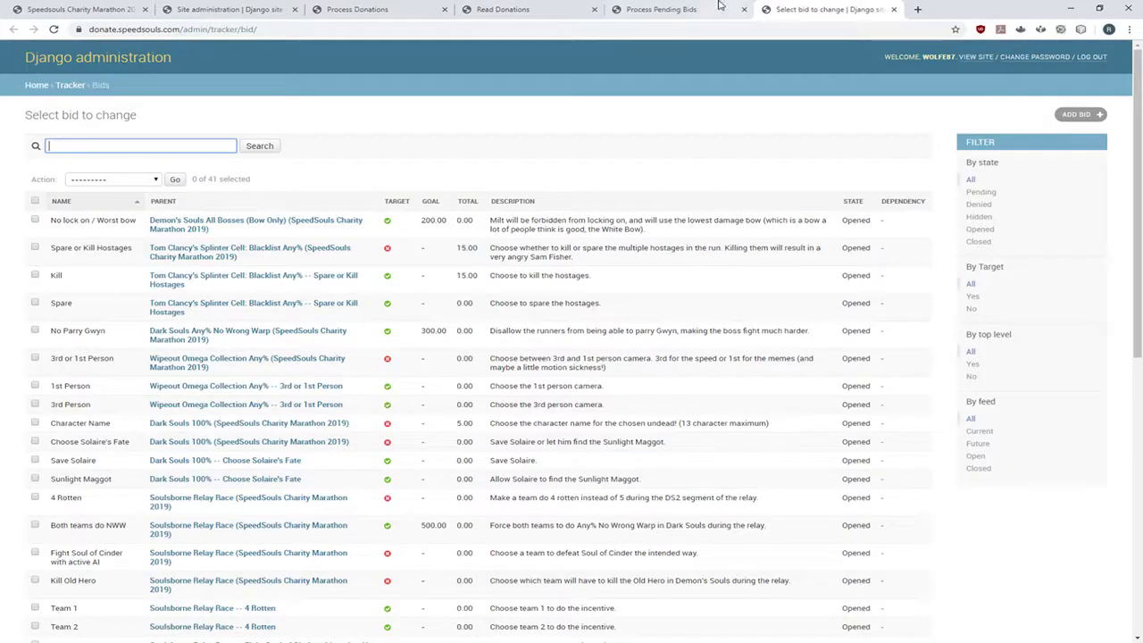
{"action": "left_click", "coordinate": [676, 9]}
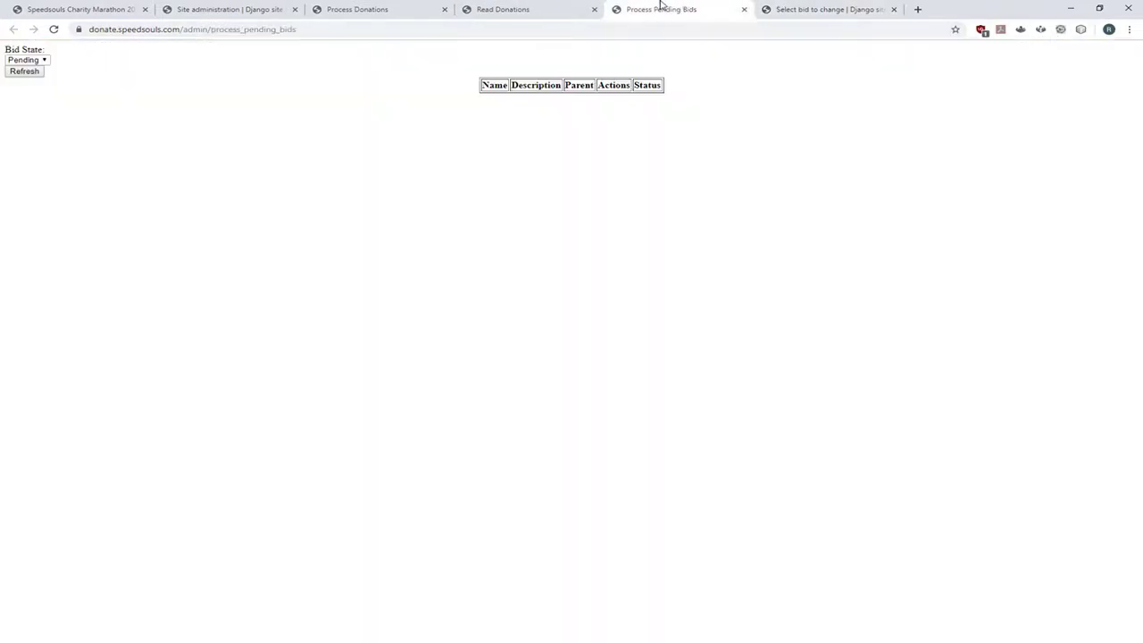
{"action": "left_click", "coordinate": [518, 9]}
{"action": "left_click", "coordinate": [676, 9]}
{"action": "left_click", "coordinate": [357, 9]}
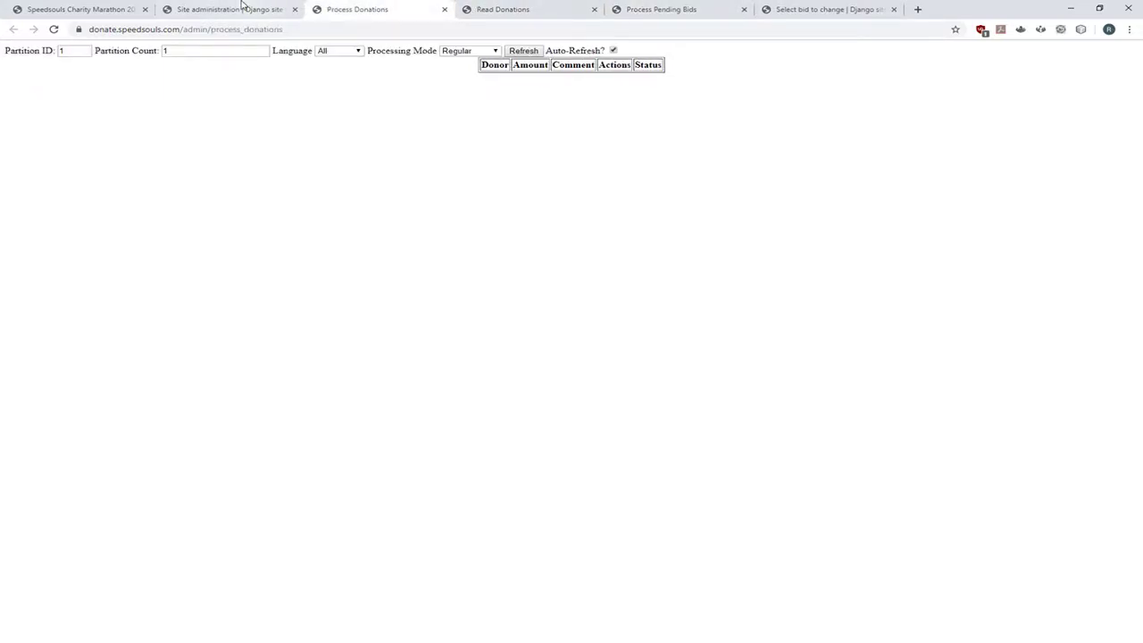
- Examine the Site administration page, including the Tracker models and the donation and bid processing links below them
{"action": "left_click", "coordinate": [75, 6]}
{"action": "left_click", "coordinate": [248, 9]}
{"action": "scroll", "coordinate": [301, 241], "scroll_direction": "down", "scroll_amount": 3}
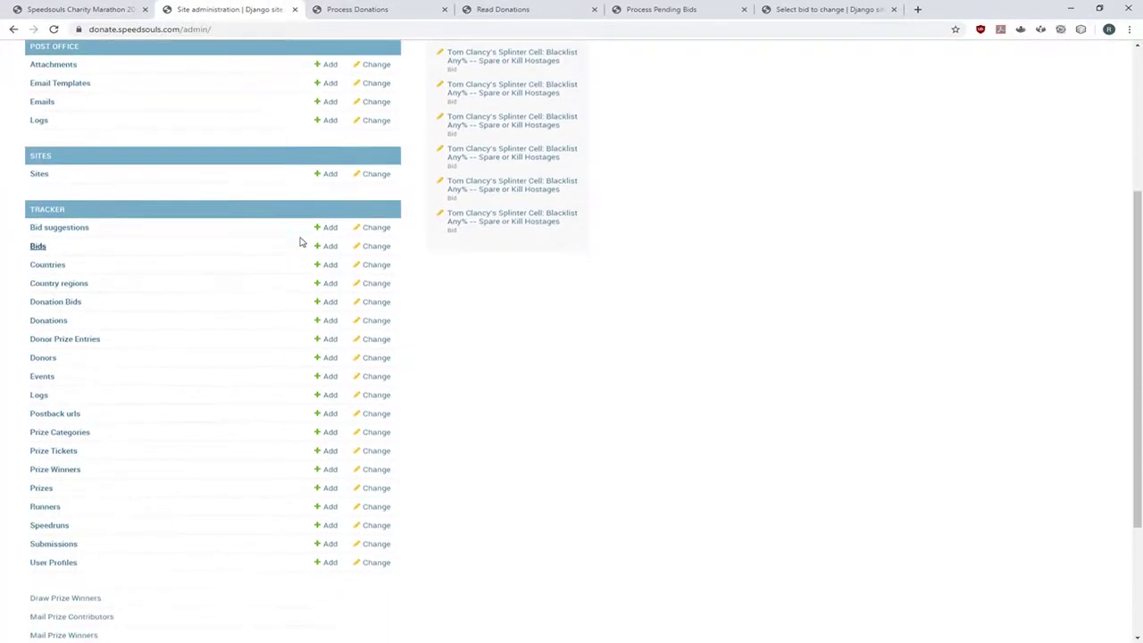
{"action": "scroll", "coordinate": [301, 241], "scroll_direction": "down", "scroll_amount": 2}
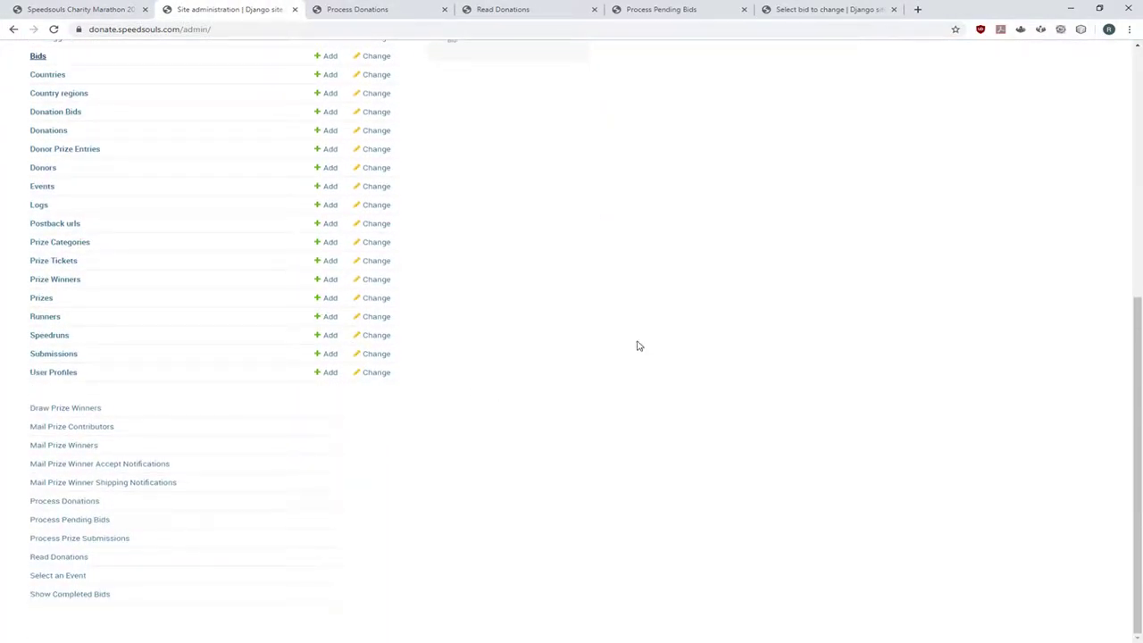
{"action": "scroll", "coordinate": [705, 235], "scroll_direction": "up", "scroll_amount": 5}
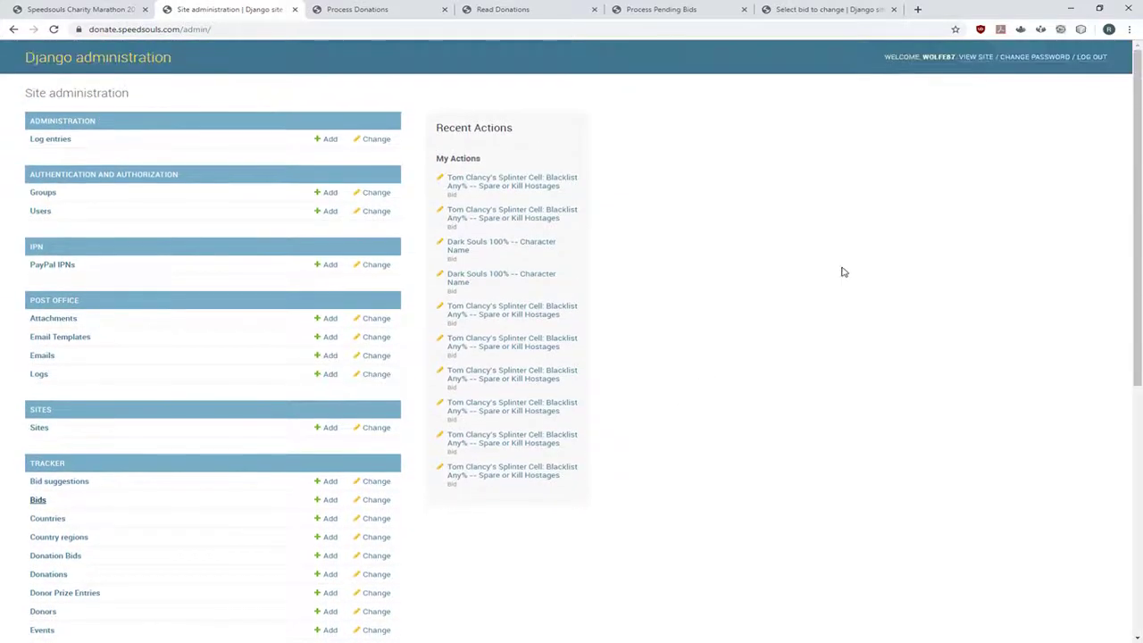
- Set the "No lock on / Worst bow" bid of Demon's Souls All Bosses as CLOSED in the admin bid list
{"action": "left_click", "coordinate": [825, 9]}
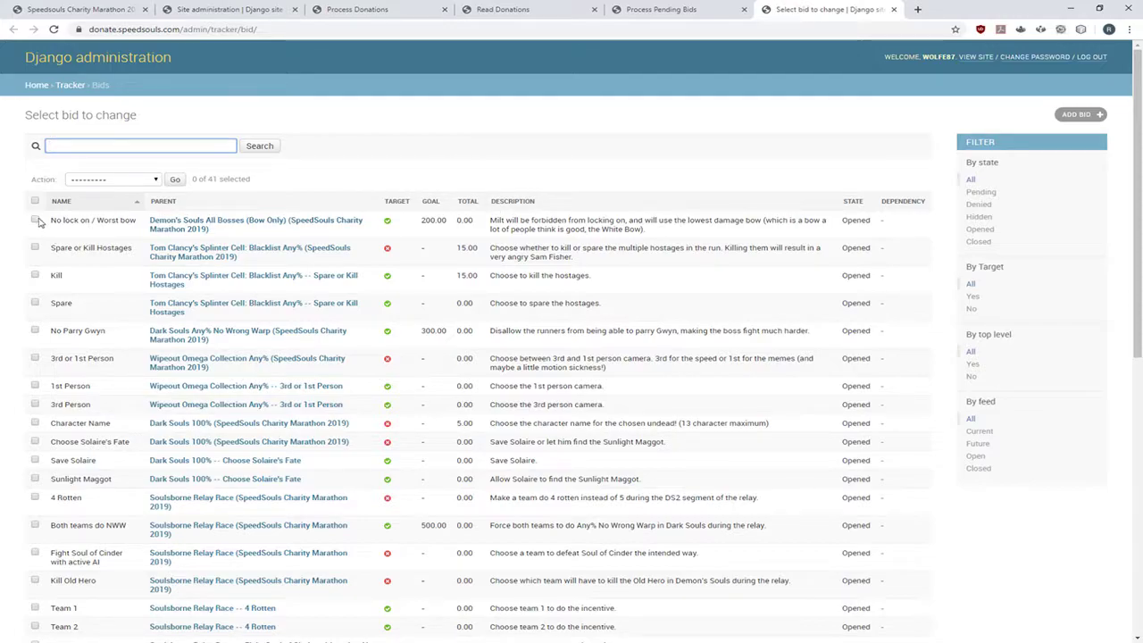
{"action": "scroll", "coordinate": [441, 286], "scroll_direction": "down", "scroll_amount": 6}
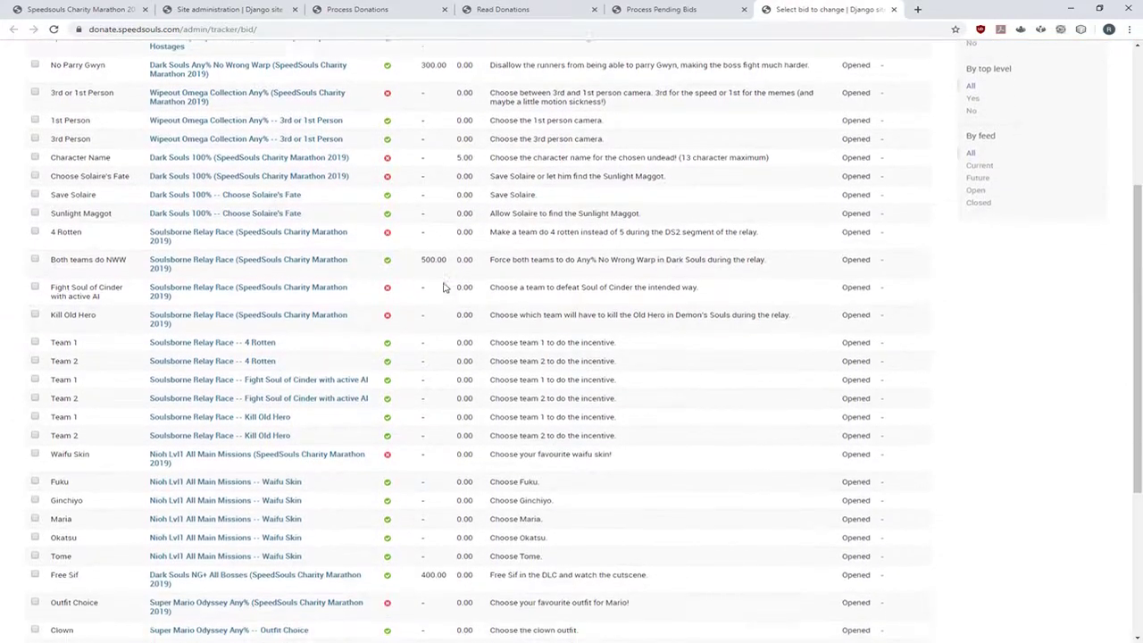
{"action": "scroll", "coordinate": [420, 433], "scroll_direction": "up", "scroll_amount": 8}
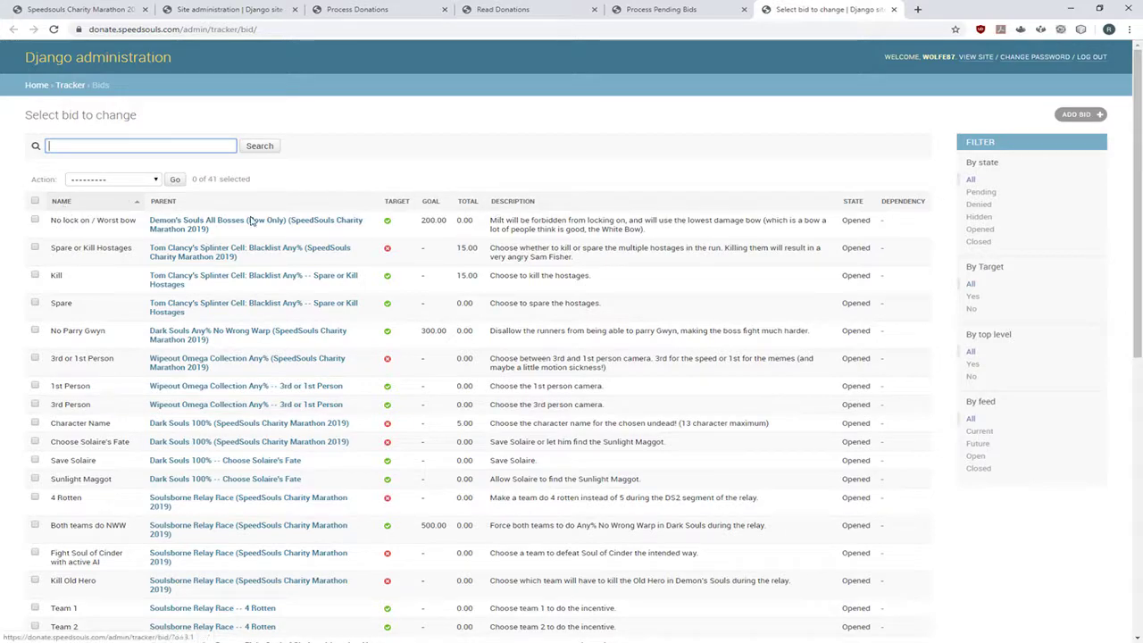
{"action": "left_click", "coordinate": [35, 220]}
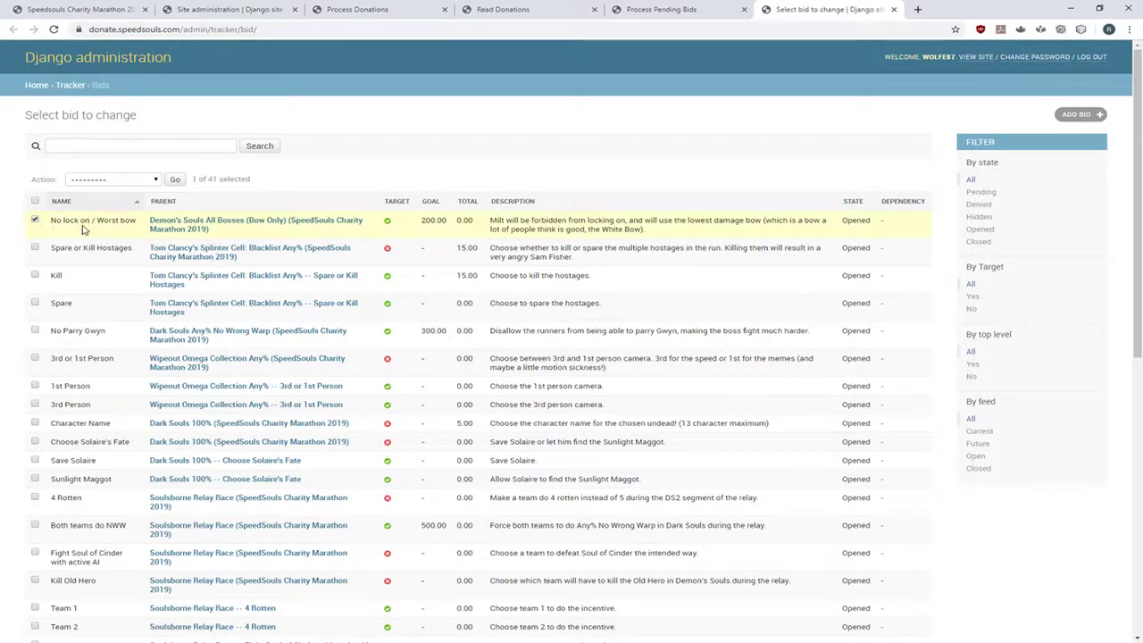
{"action": "left_click", "coordinate": [137, 181]}
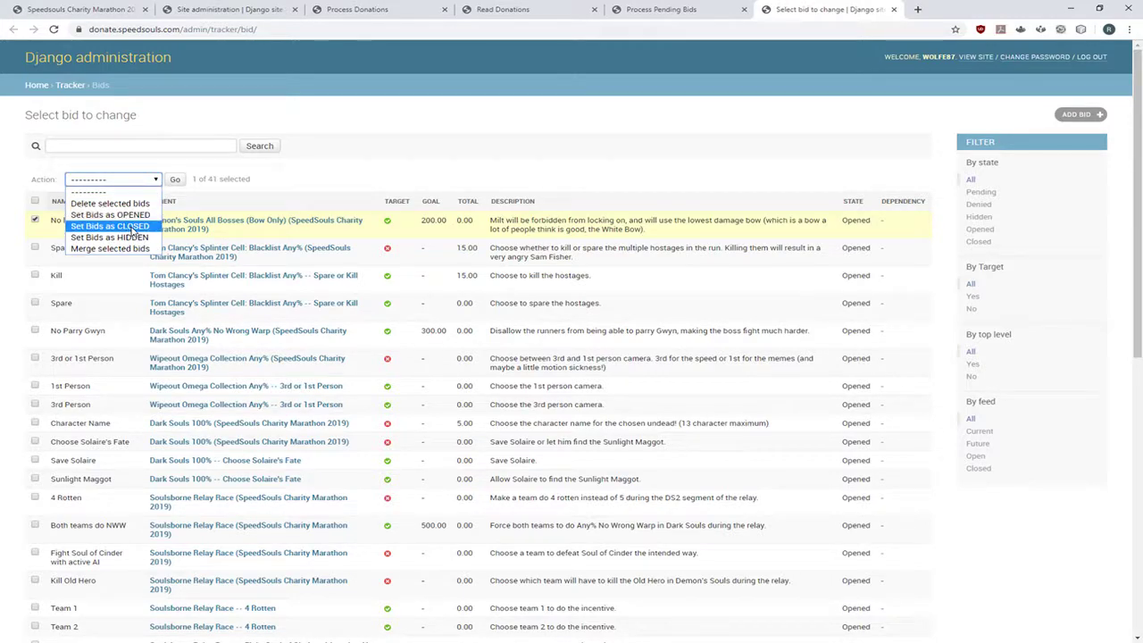
{"action": "left_click", "coordinate": [132, 227]}
{"action": "left_click", "coordinate": [150, 179]}
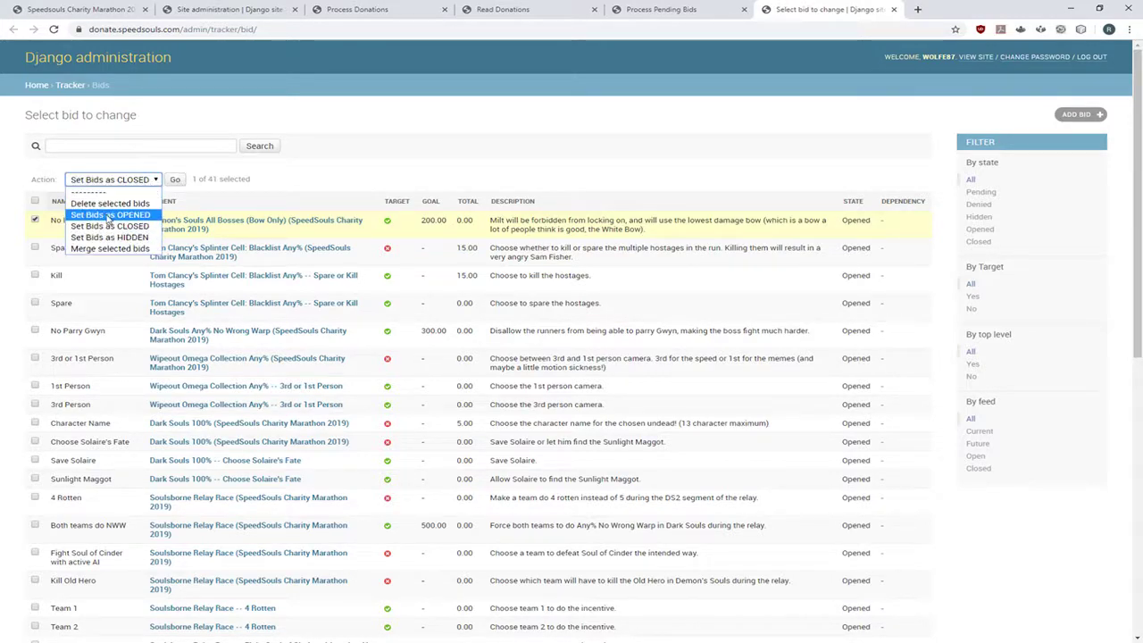
{"action": "left_click", "coordinate": [110, 226]}
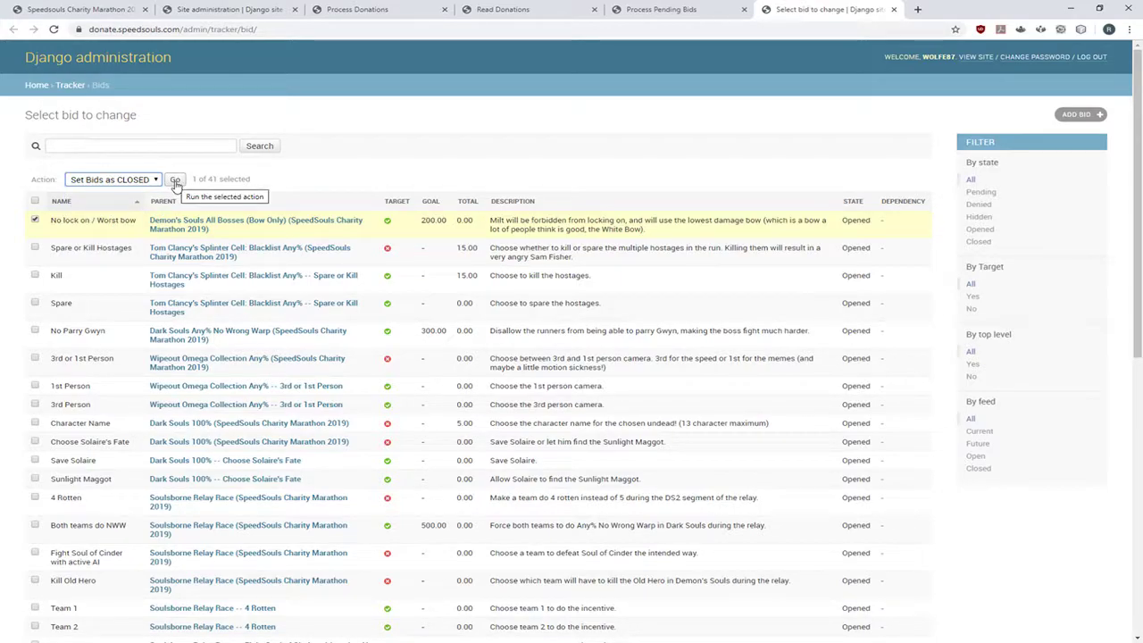
{"action": "left_click", "coordinate": [175, 181]}
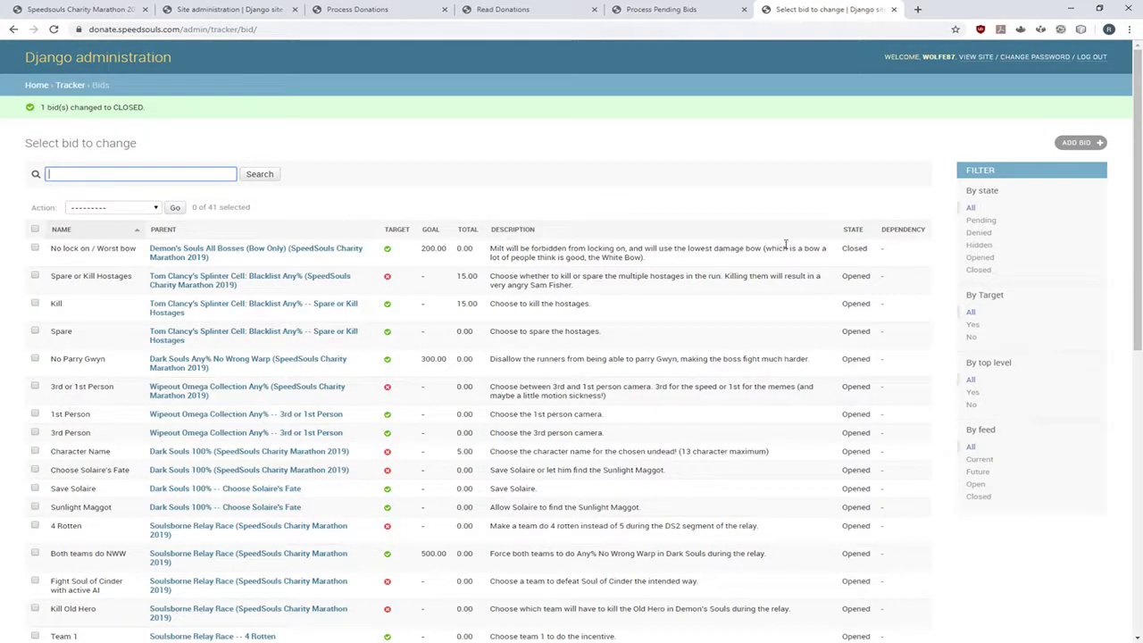
- Reload the SpeedSouls Charity Marathon 2019 donation form and check which bids it offers
{"action": "left_click", "coordinate": [387, 7]}
{"action": "key", "text": "ctrl+shift+Tab"}
{"action": "key", "text": "ctrl+shift+Tab"}
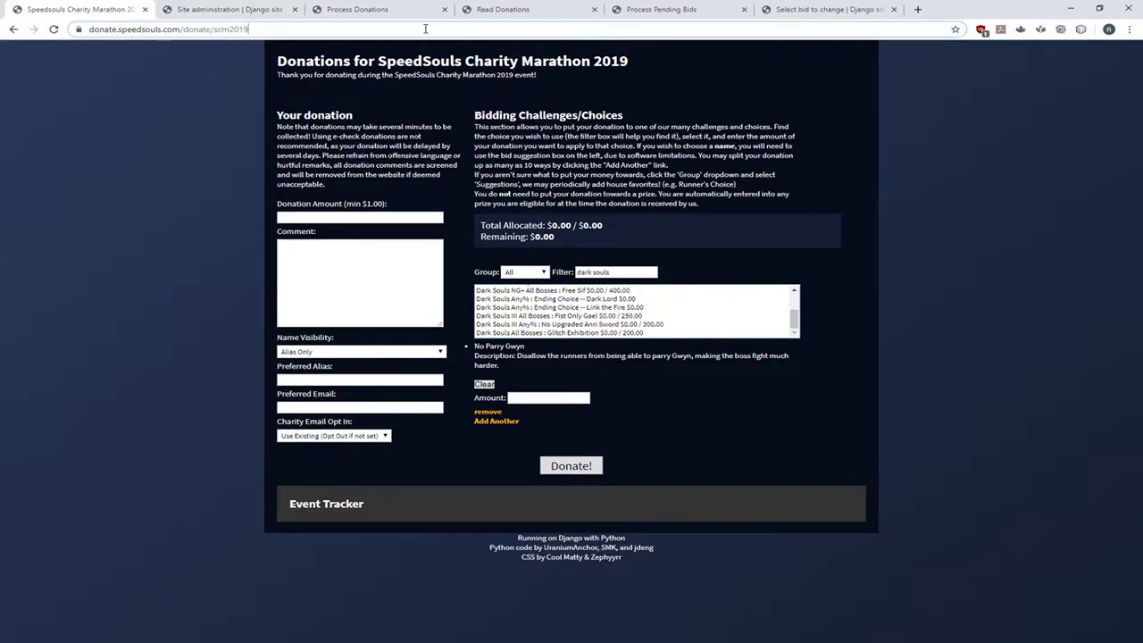
{"action": "key", "text": "Return"}
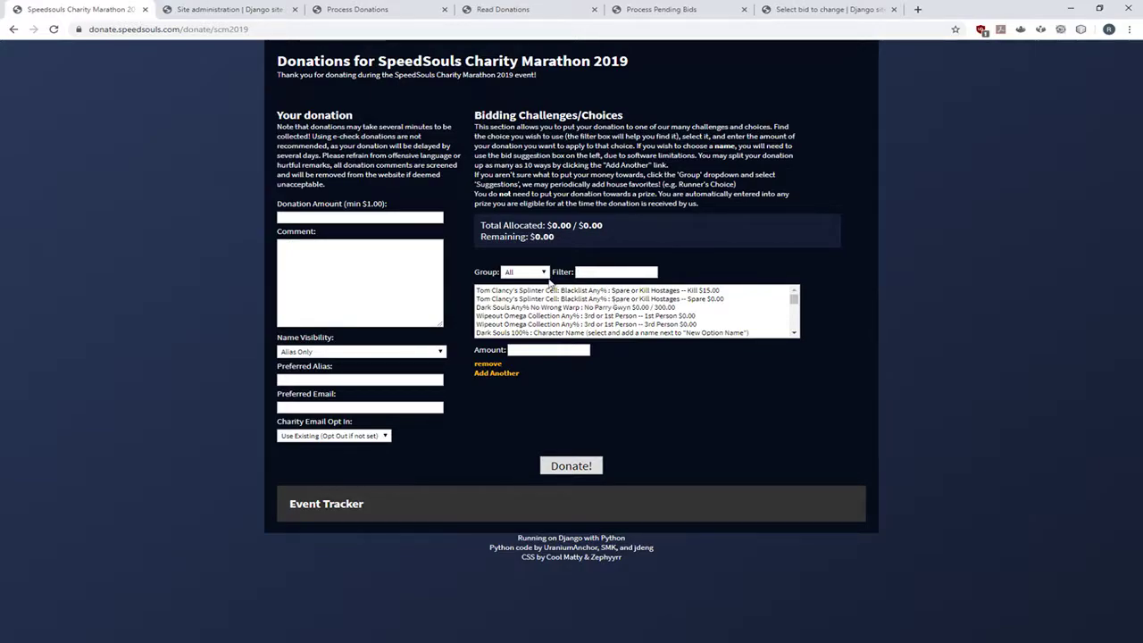
- Set the "No lock on / Worst bow" bid as OPENED in the admin bid list
{"action": "left_click", "coordinate": [288, 9]}
{"action": "left_click", "coordinate": [368, 9]}
{"action": "left_click", "coordinate": [273, 7]}
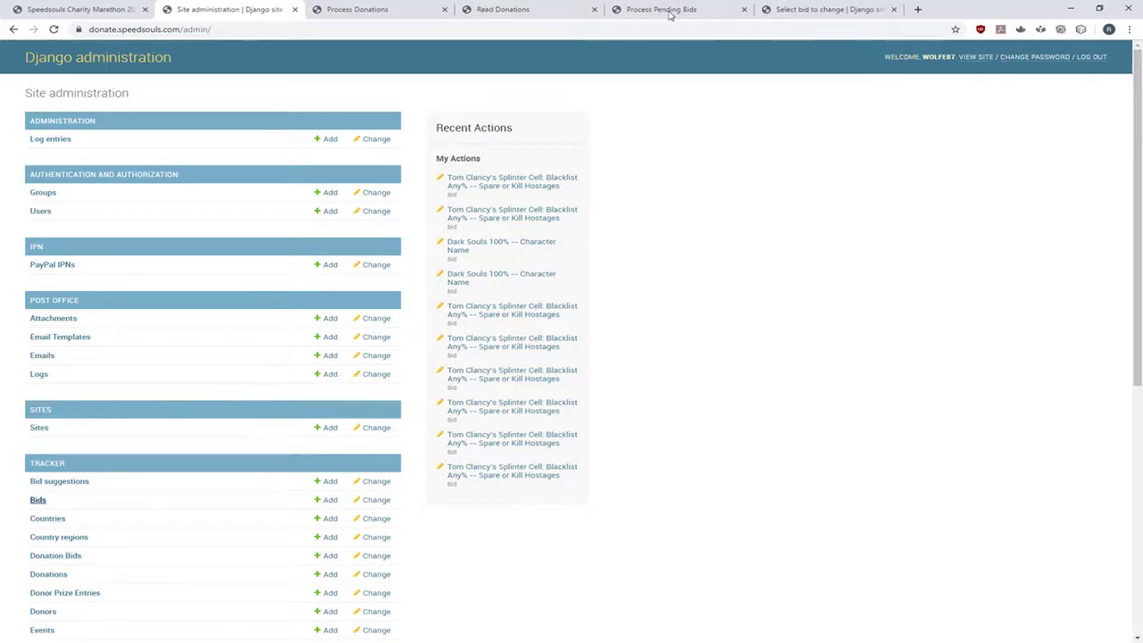
{"action": "left_click", "coordinate": [786, 8]}
{"action": "left_click", "coordinate": [35, 248]}
{"action": "left_click", "coordinate": [113, 208]}
{"action": "left_click", "coordinate": [110, 243]}
{"action": "left_click", "coordinate": [175, 207]}
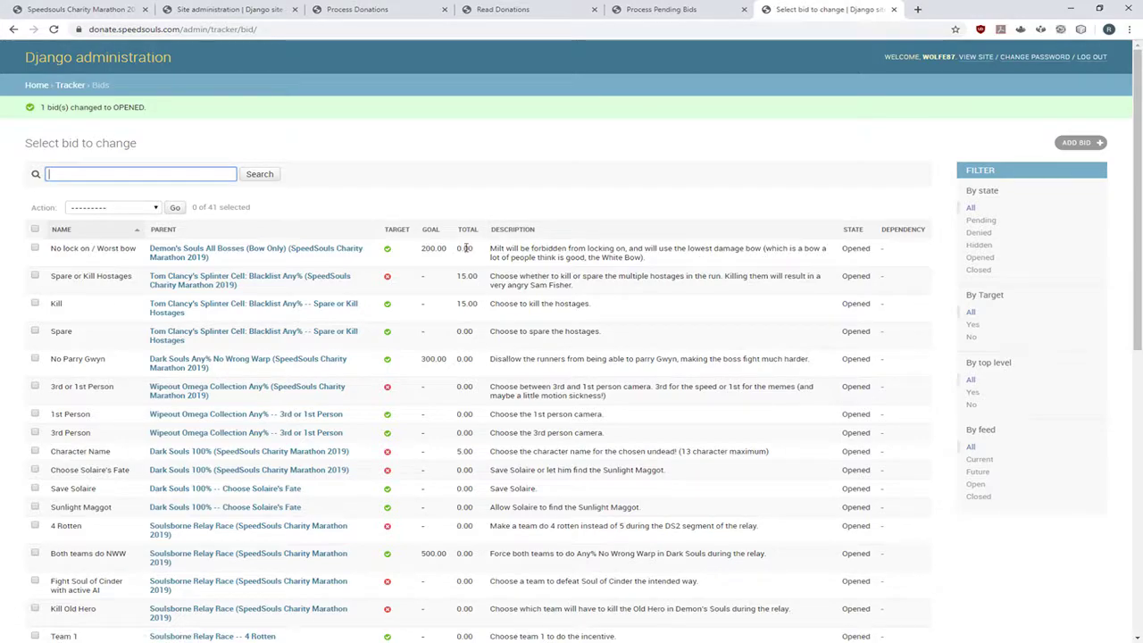
- Examine the admin bid list for bids with goals and for parent bids with their choice options
{"action": "scroll", "coordinate": [449, 381], "scroll_direction": "down", "scroll_amount": 2}
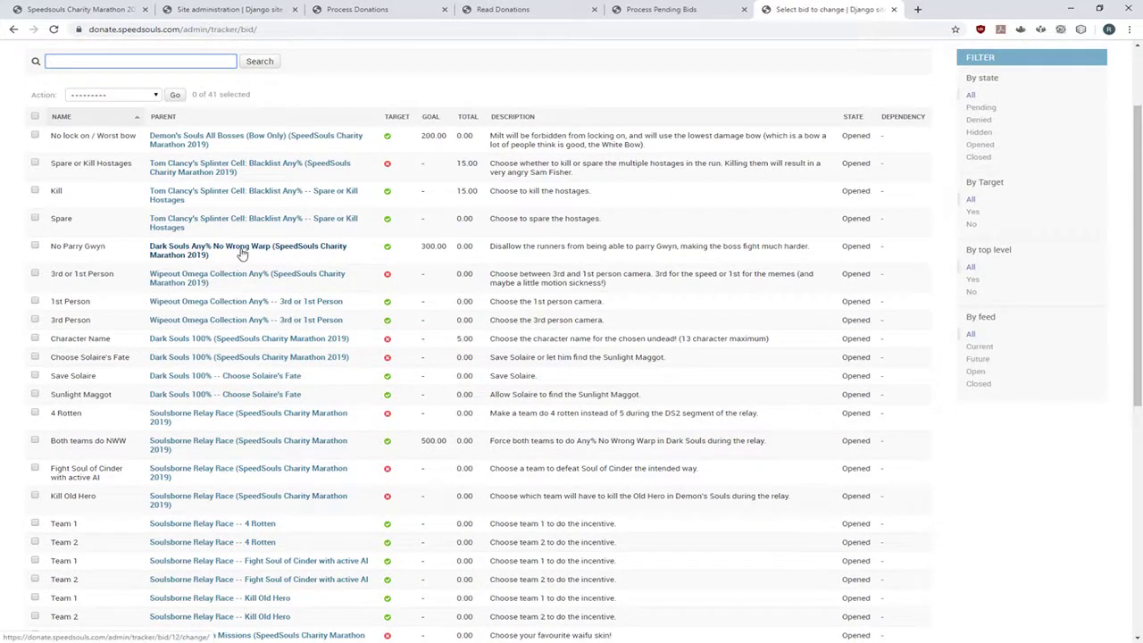
{"action": "scroll", "coordinate": [230, 402], "scroll_direction": "down", "scroll_amount": 1}
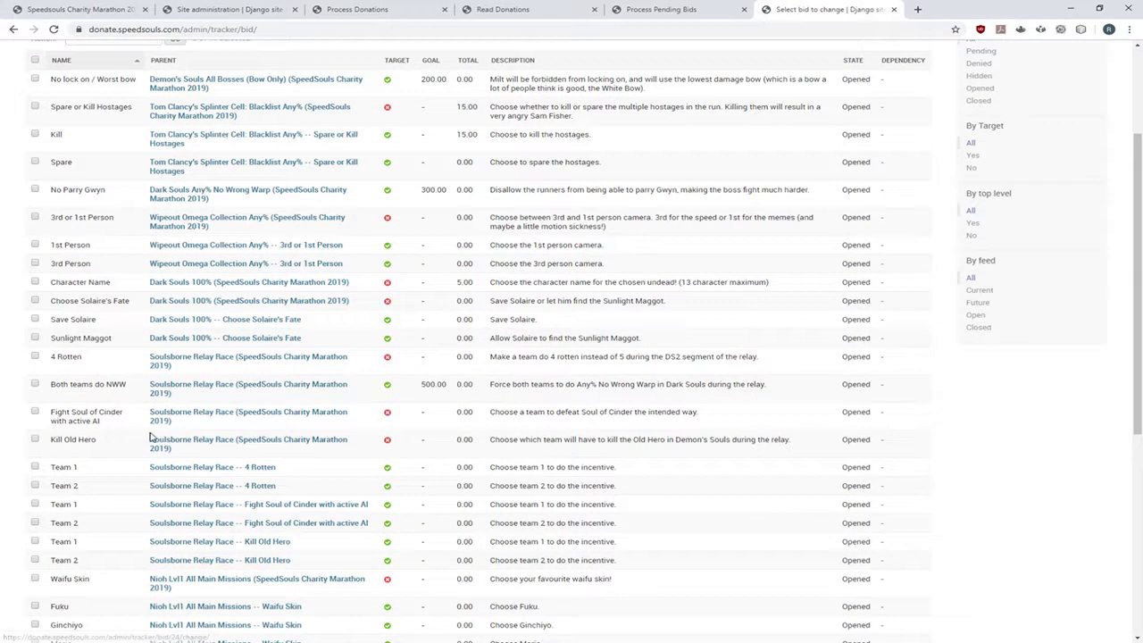
{"action": "scroll", "coordinate": [437, 385], "scroll_direction": "down", "scroll_amount": 3}
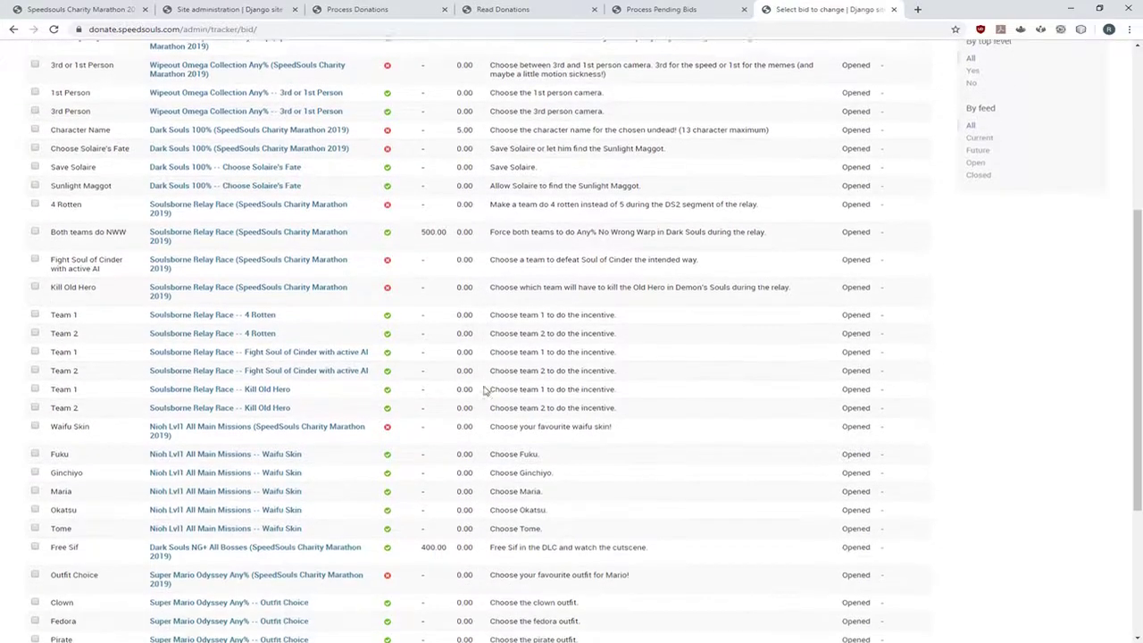
{"action": "scroll", "coordinate": [327, 459], "scroll_direction": "up", "scroll_amount": 2}
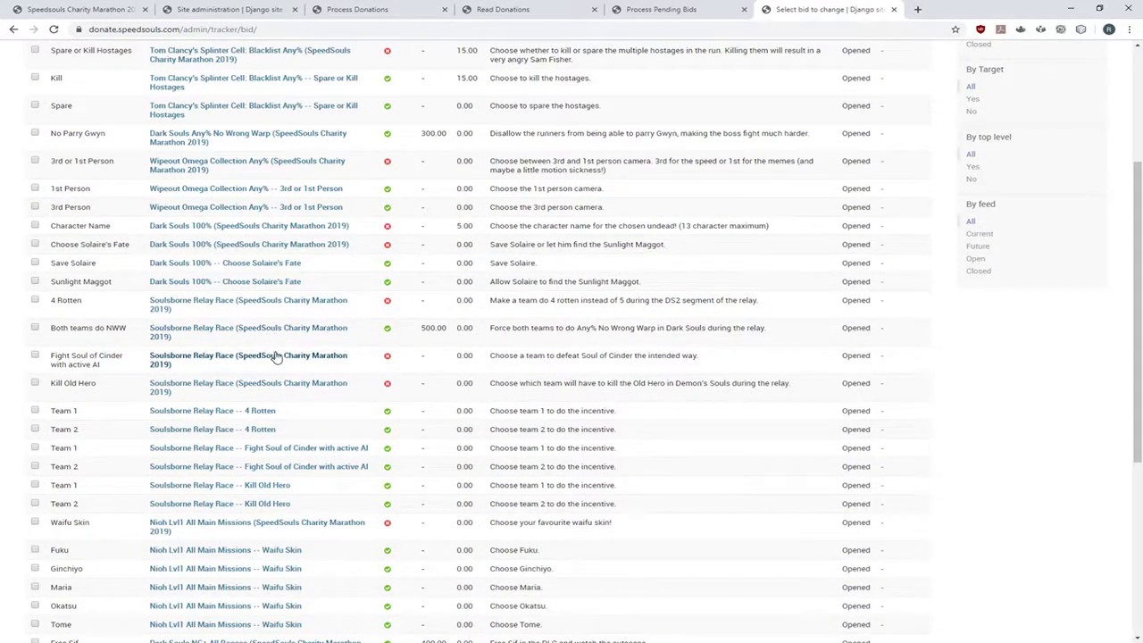
{"action": "scroll", "coordinate": [316, 418], "scroll_direction": "down", "scroll_amount": 3}
{"action": "scroll", "coordinate": [336, 440], "scroll_direction": "up", "scroll_amount": 1}
{"action": "scroll", "coordinate": [348, 402], "scroll_direction": "up", "scroll_amount": 4}
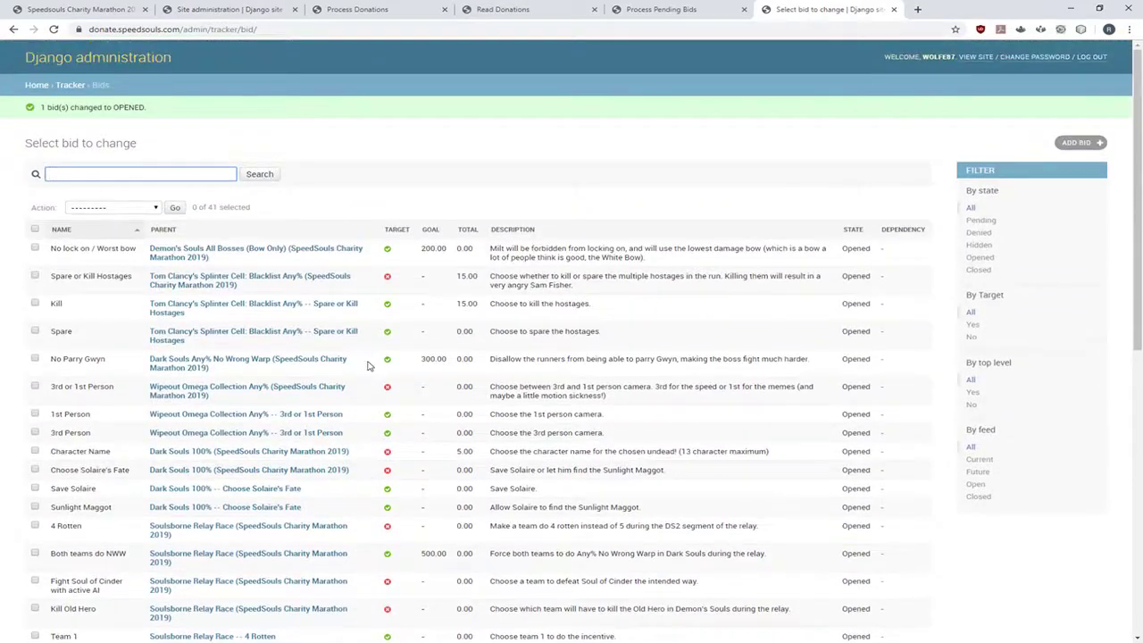
{"action": "scroll", "coordinate": [331, 270], "scroll_direction": "down", "scroll_amount": 2}
{"action": "scroll", "coordinate": [494, 311], "scroll_direction": "up", "scroll_amount": 2}
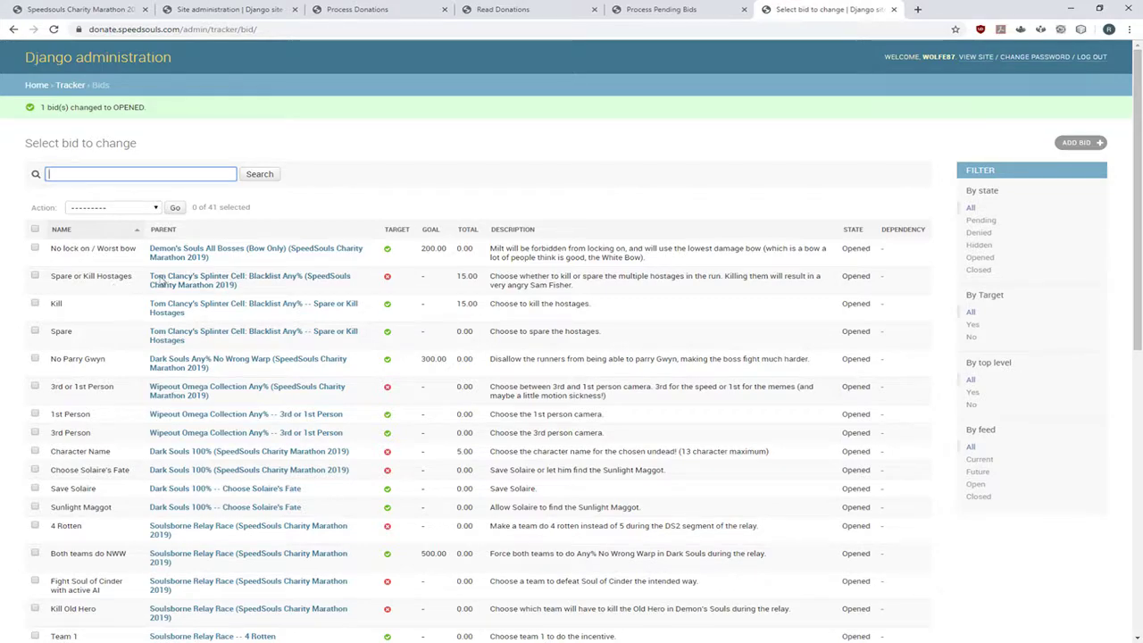
{"action": "left_click", "coordinate": [35, 305]}
{"action": "left_click", "coordinate": [35, 331]}
{"action": "left_click", "coordinate": [35, 304]}
{"action": "left_click", "coordinate": [34, 331]}
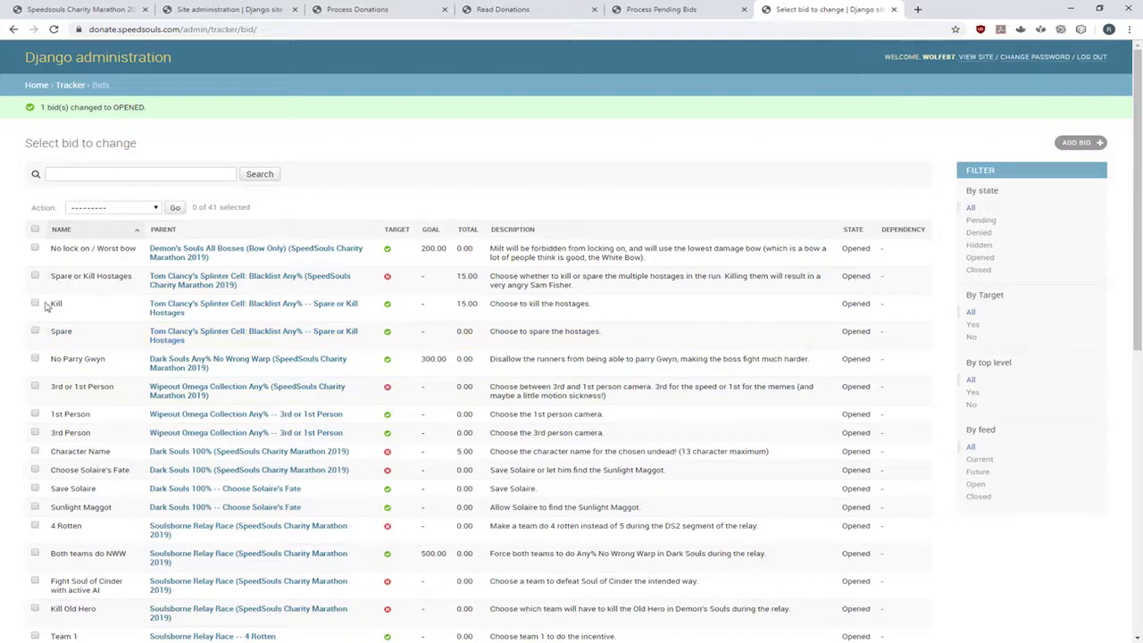
- Set the parent bid "Spare or Kill Hostages" of Tom Clavcy's Splinter Cell: Blacklist Any% as CLOSED in the admin bid list
{"action": "left_click", "coordinate": [35, 276]}
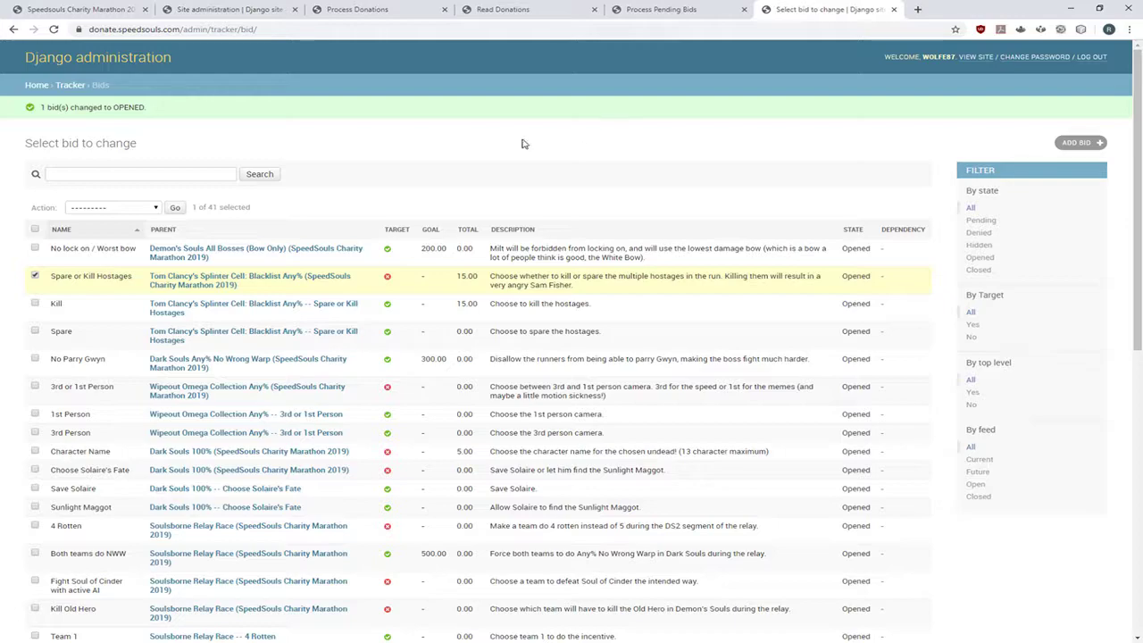
{"action": "left_click", "coordinate": [108, 207]}
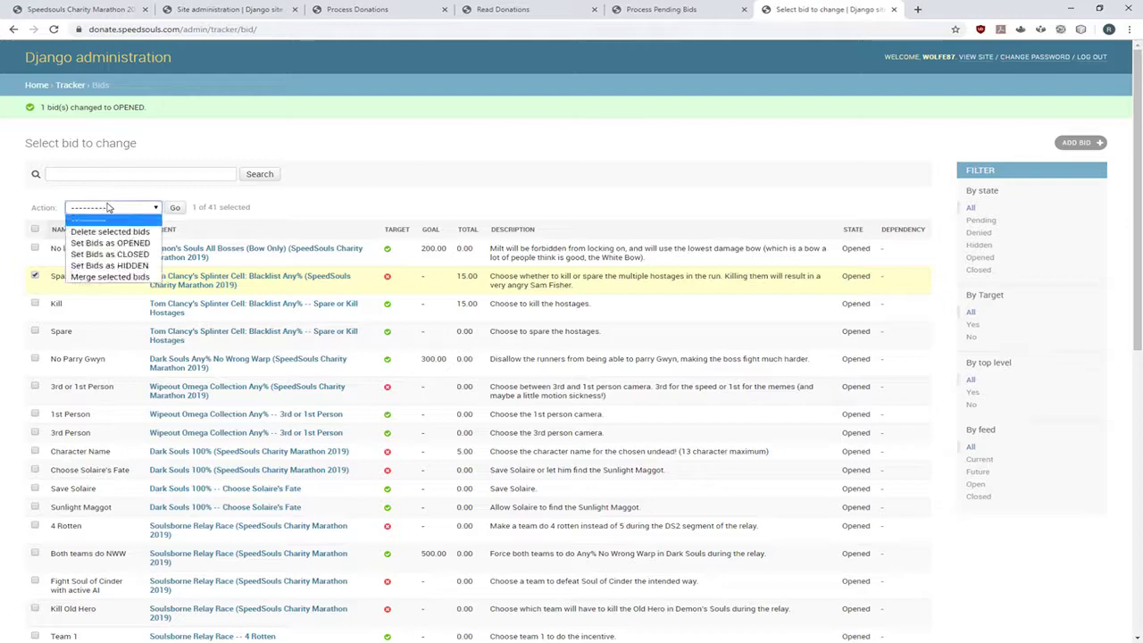
{"action": "left_click", "coordinate": [109, 253]}
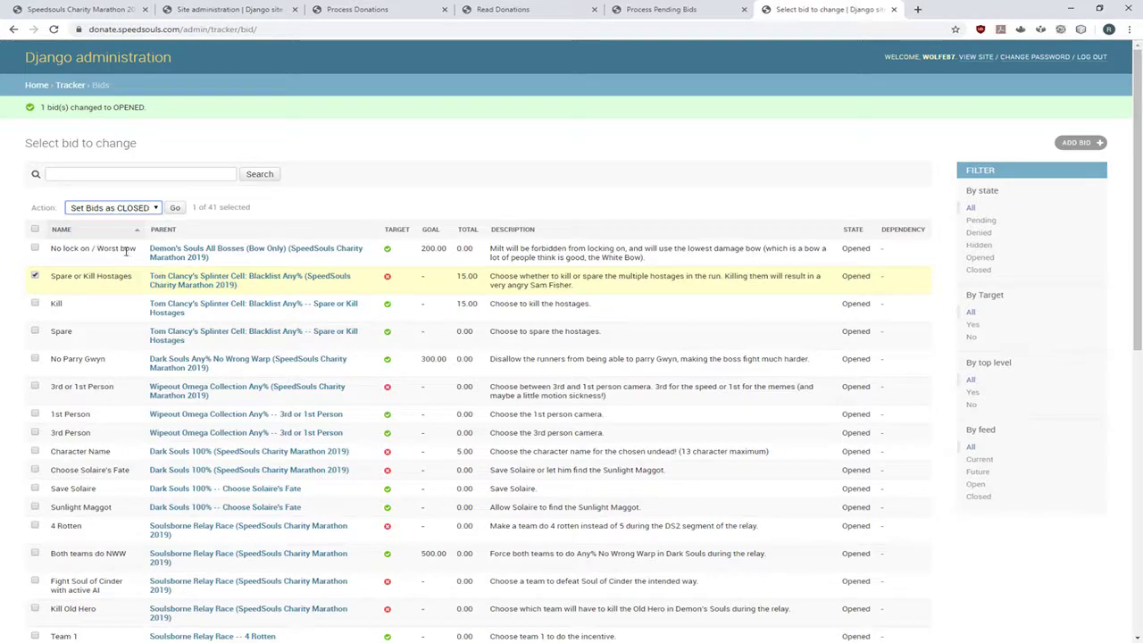
{"action": "left_click", "coordinate": [175, 207]}
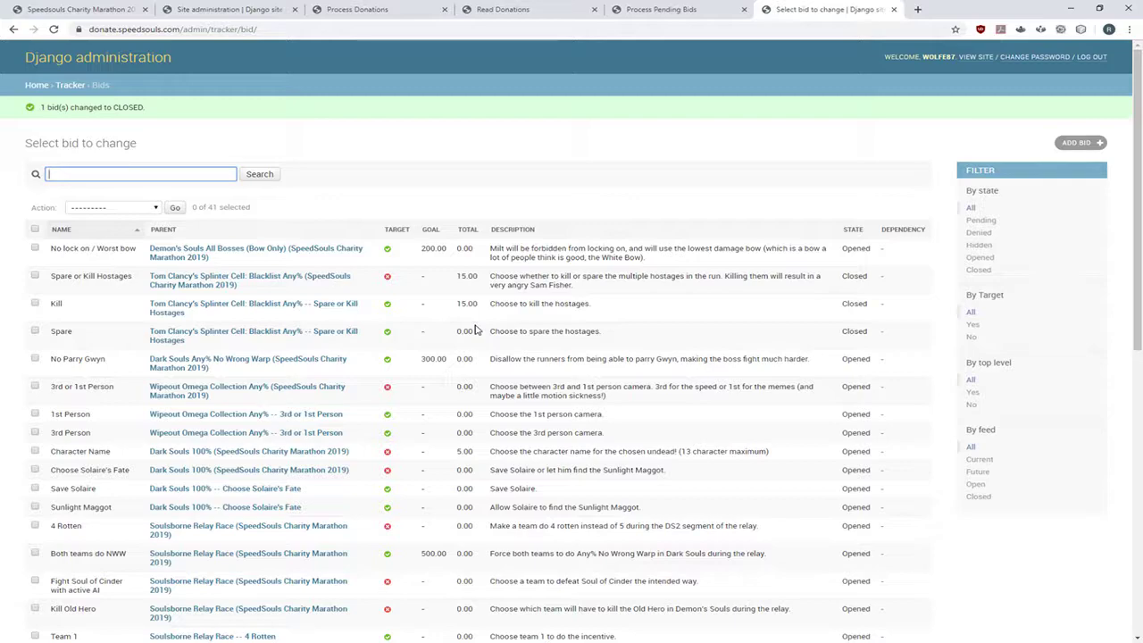
- Reload the SpeedSouls Charity Marathon 2019 donation form and check its bid choices for the hostage options
{"action": "left_click", "coordinate": [517, 9]}
{"action": "left_click", "coordinate": [80, 9]}
{"action": "left_click", "coordinate": [228, 9]}
{"action": "left_click", "coordinate": [107, 9]}
{"action": "left_click", "coordinate": [195, 29]}
{"action": "key", "text": "Return"}
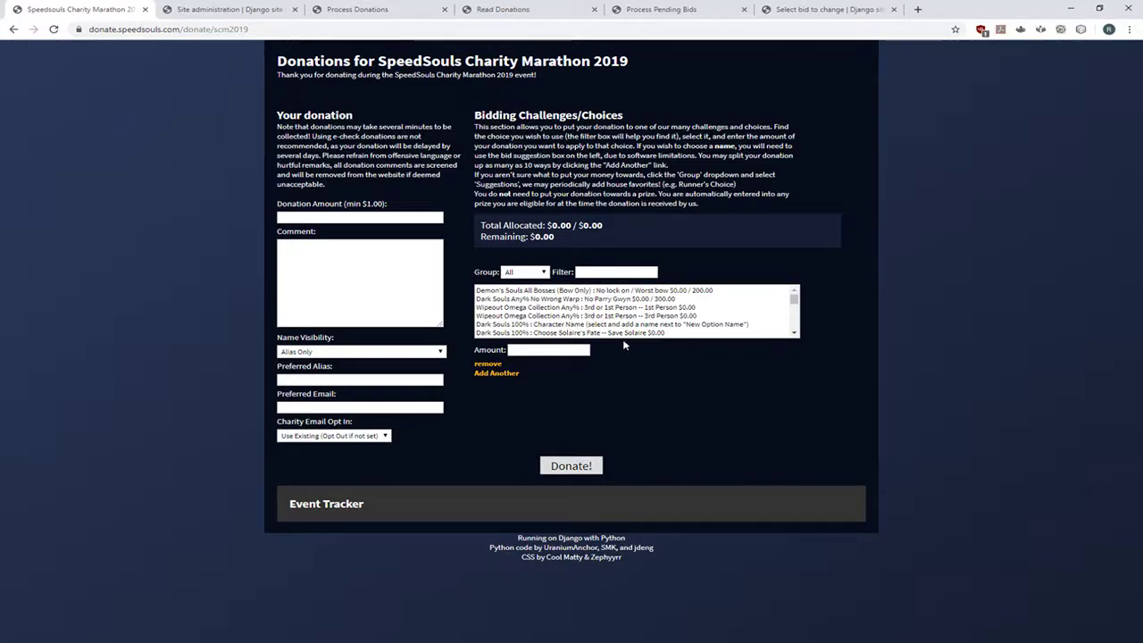
- Set the parent bid "Spare or Kill Hostages" as OPENED in the admin bid list
{"action": "key", "text": "ctrl+shift+Tab"}
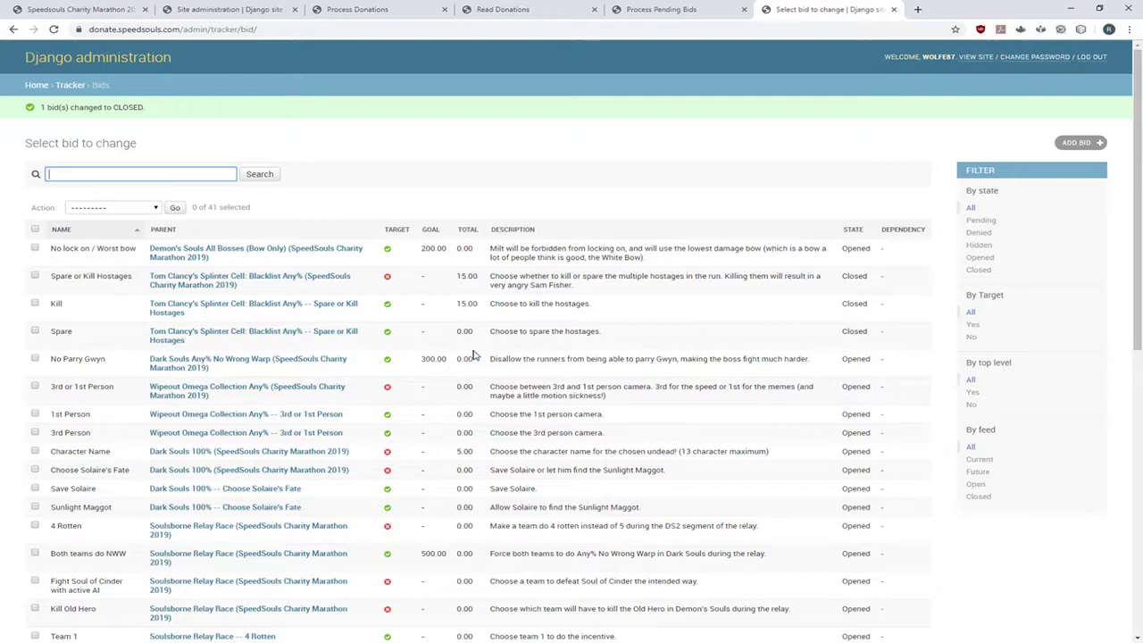
{"action": "scroll", "coordinate": [474, 355], "scroll_direction": "down", "scroll_amount": 3}
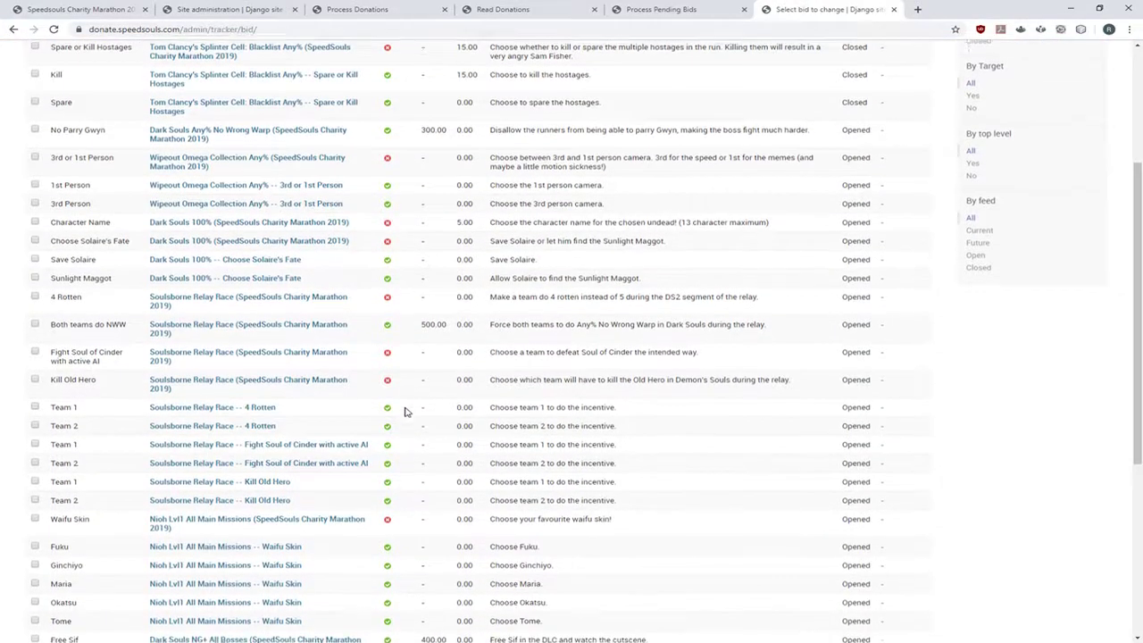
{"action": "scroll", "coordinate": [396, 472], "scroll_direction": "up", "scroll_amount": 3}
{"action": "left_click", "coordinate": [35, 275]}
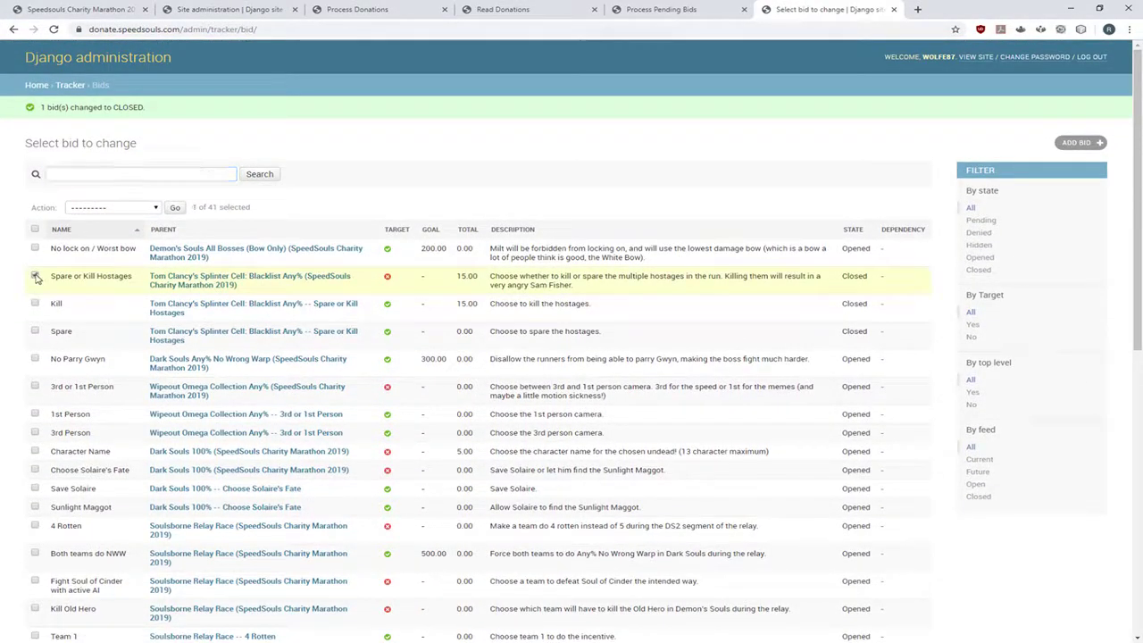
{"action": "left_click", "coordinate": [113, 207]}
{"action": "left_click", "coordinate": [119, 242]}
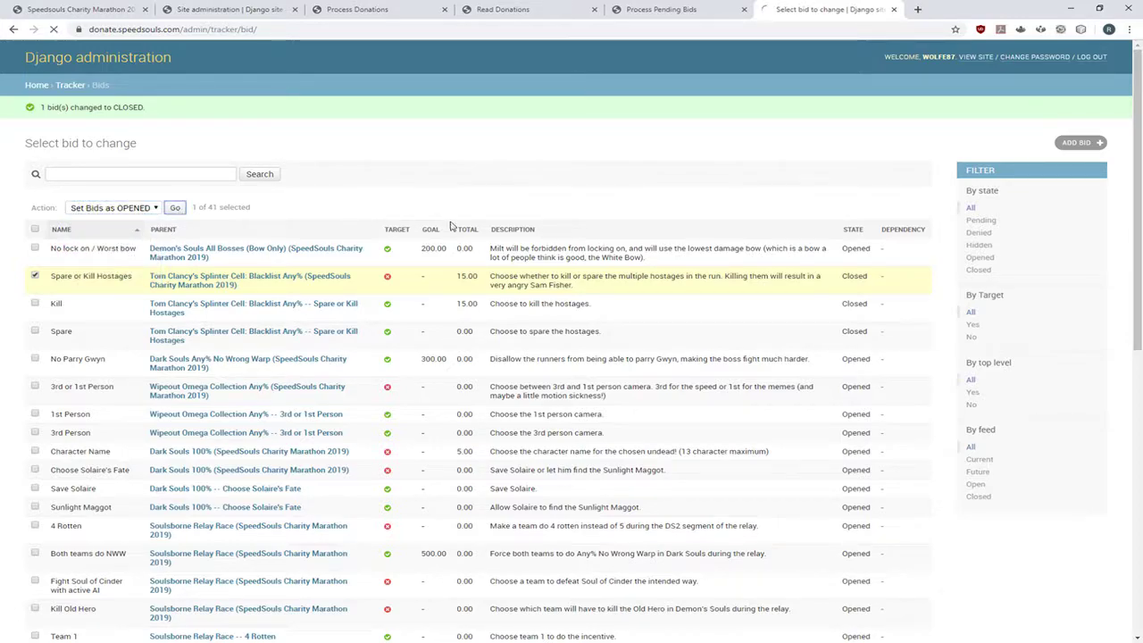
{"action": "left_click", "coordinate": [175, 207]}
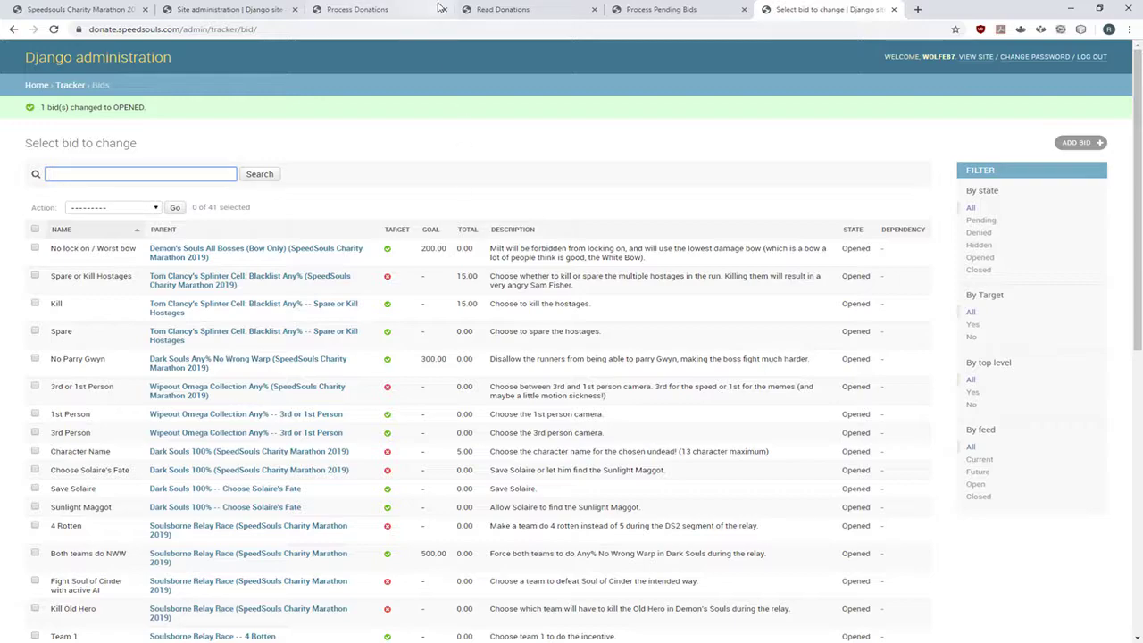
- Review the site administration page and the public donation form alongside the admin bid list
{"action": "left_click", "coordinate": [370, 6]}
{"action": "left_click", "coordinate": [278, 5]}
{"action": "left_click", "coordinate": [505, 5]}
{"action": "left_click", "coordinate": [214, 9]}
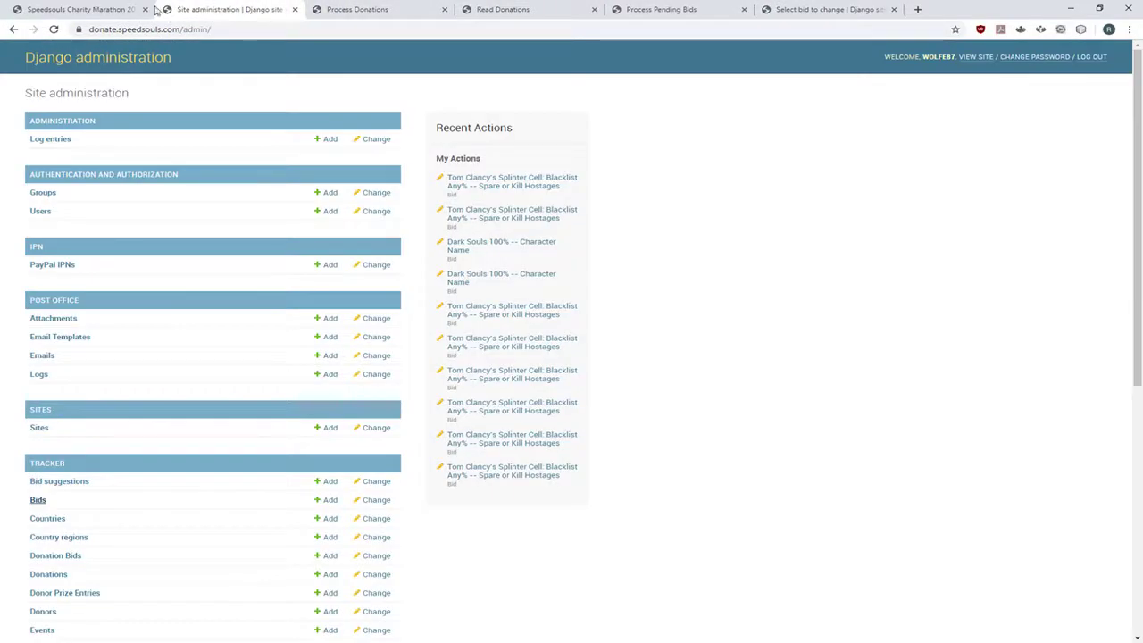
{"action": "left_click", "coordinate": [80, 9]}
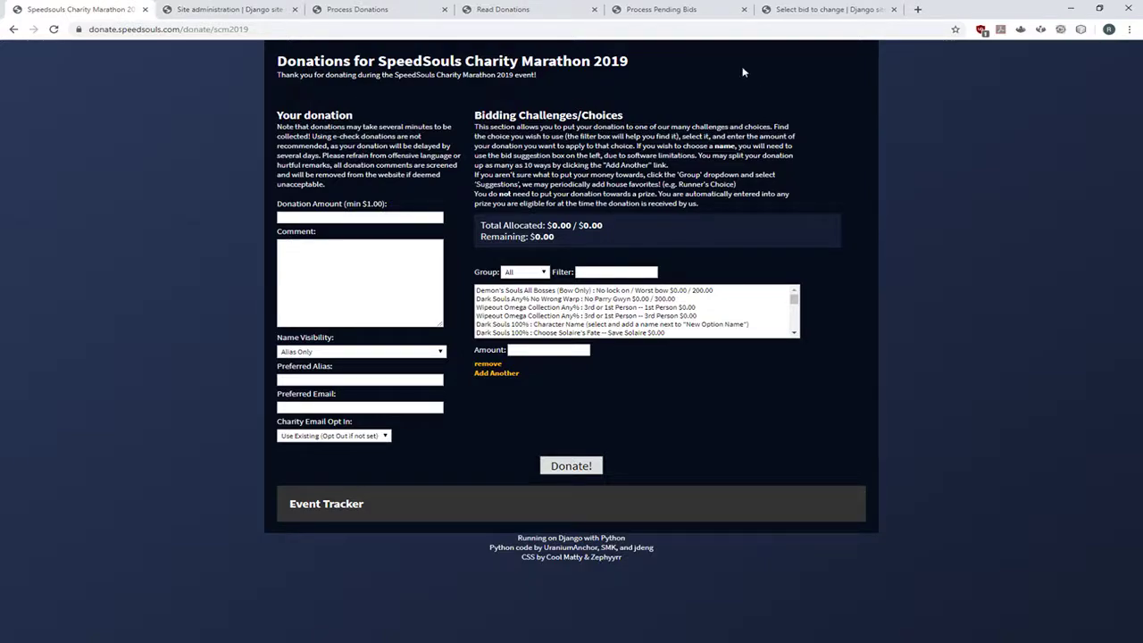
{"action": "left_click", "coordinate": [810, 11]}
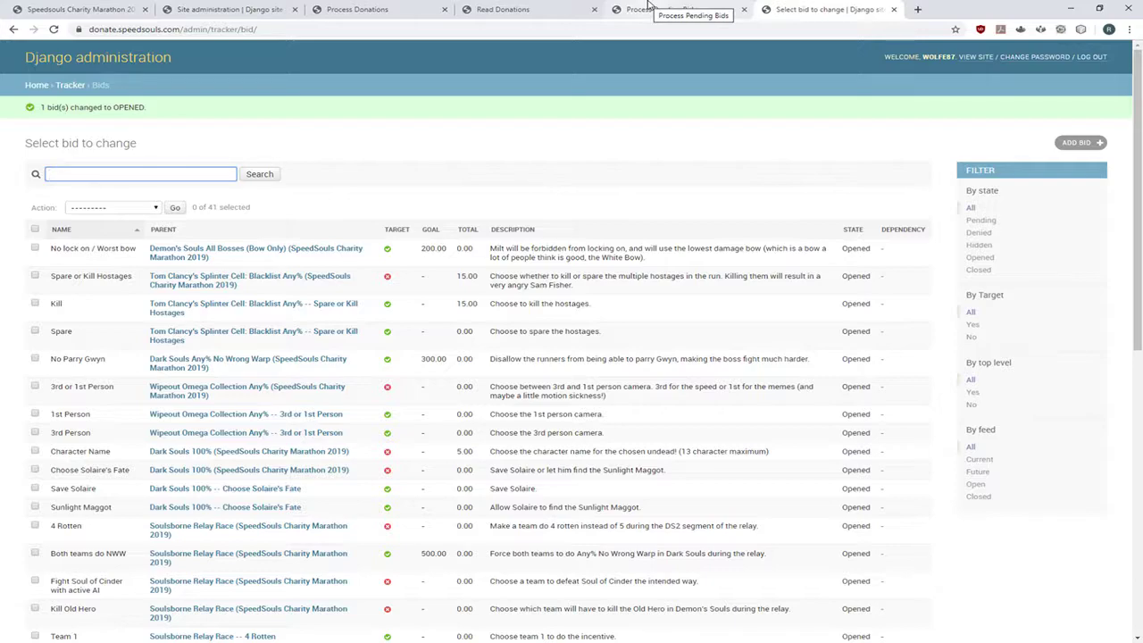
{"action": "left_click", "coordinate": [108, 6]}
{"action": "left_click", "coordinate": [205, 6]}
{"action": "left_click", "coordinate": [110, 7]}
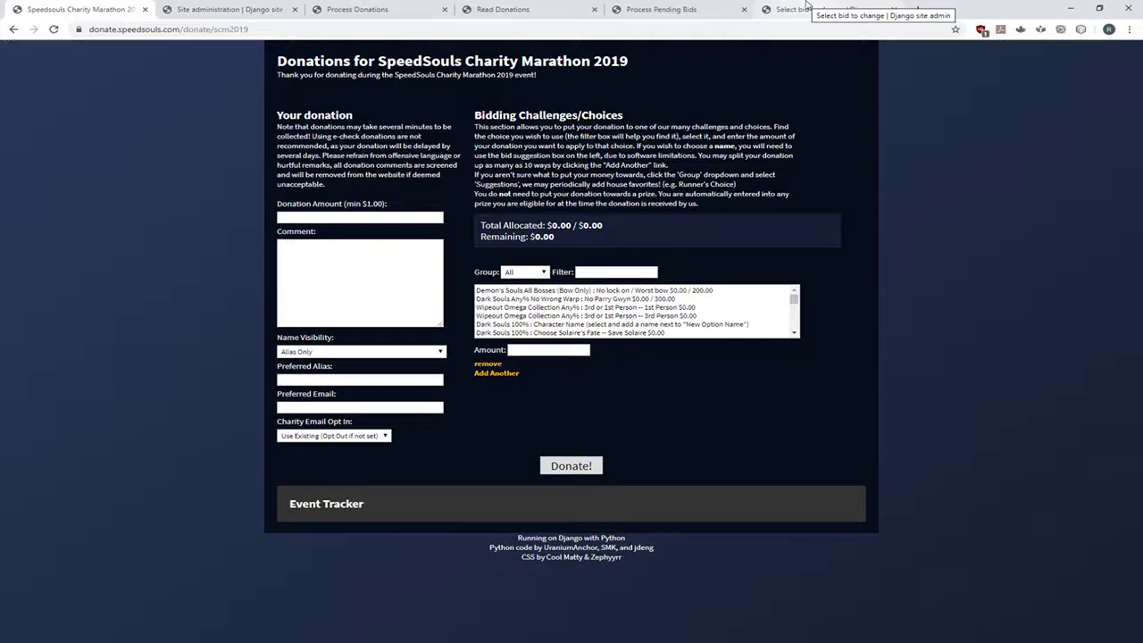
- Look through the whole admin bid list, checking the state of every bid
{"action": "left_click", "coordinate": [806, 6]}
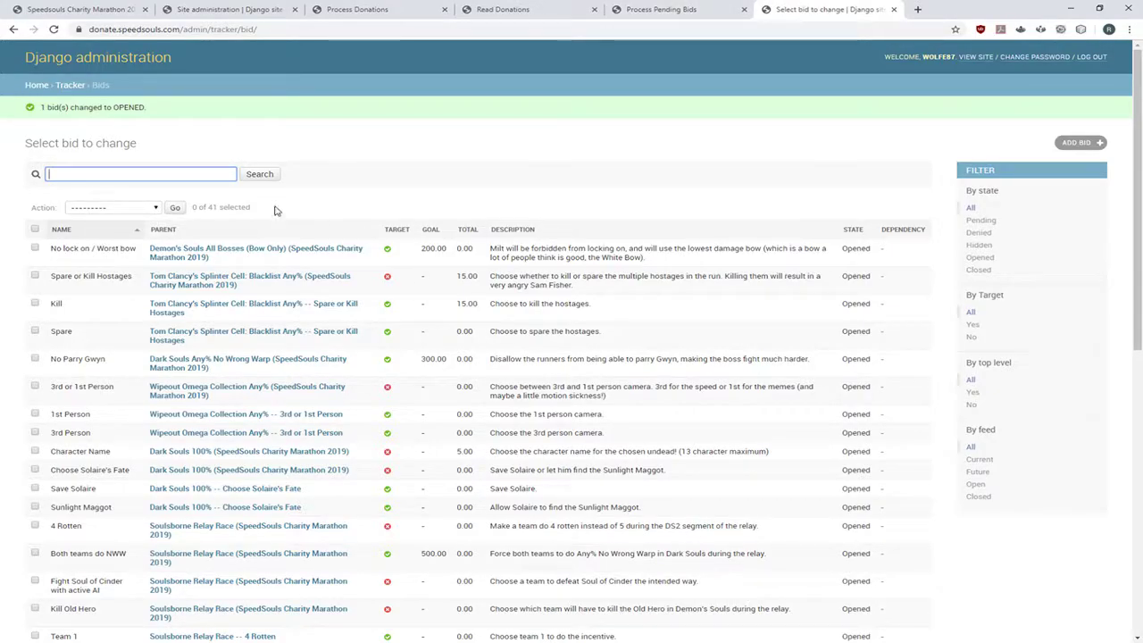
{"action": "scroll", "coordinate": [434, 224], "scroll_direction": "down", "scroll_amount": 3}
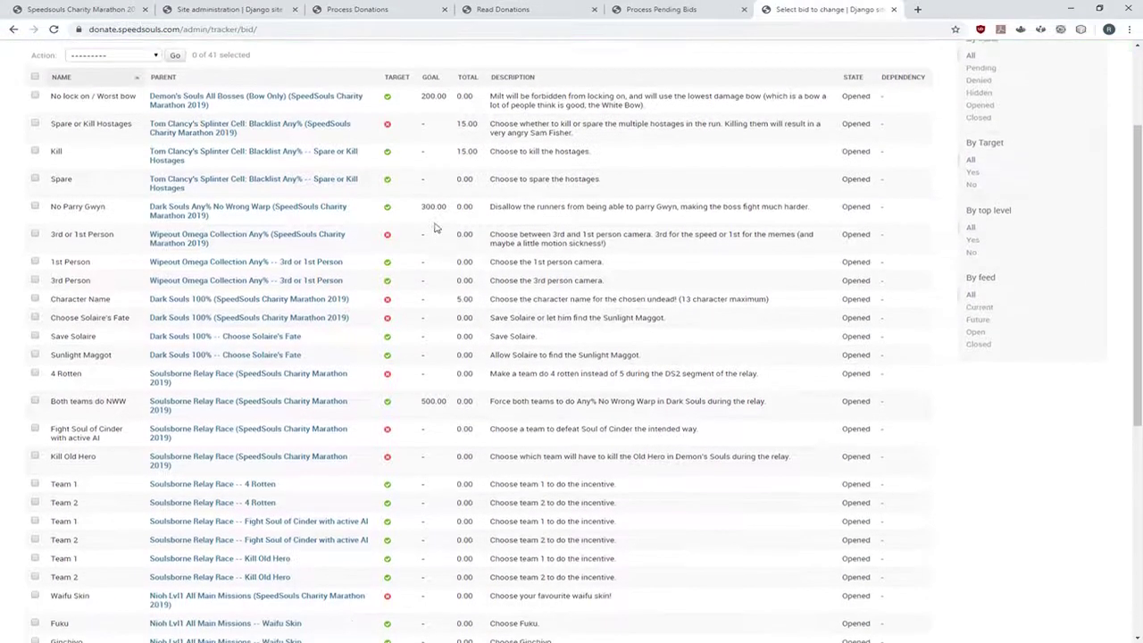
{"action": "scroll", "coordinate": [512, 238], "scroll_direction": "down", "scroll_amount": 3}
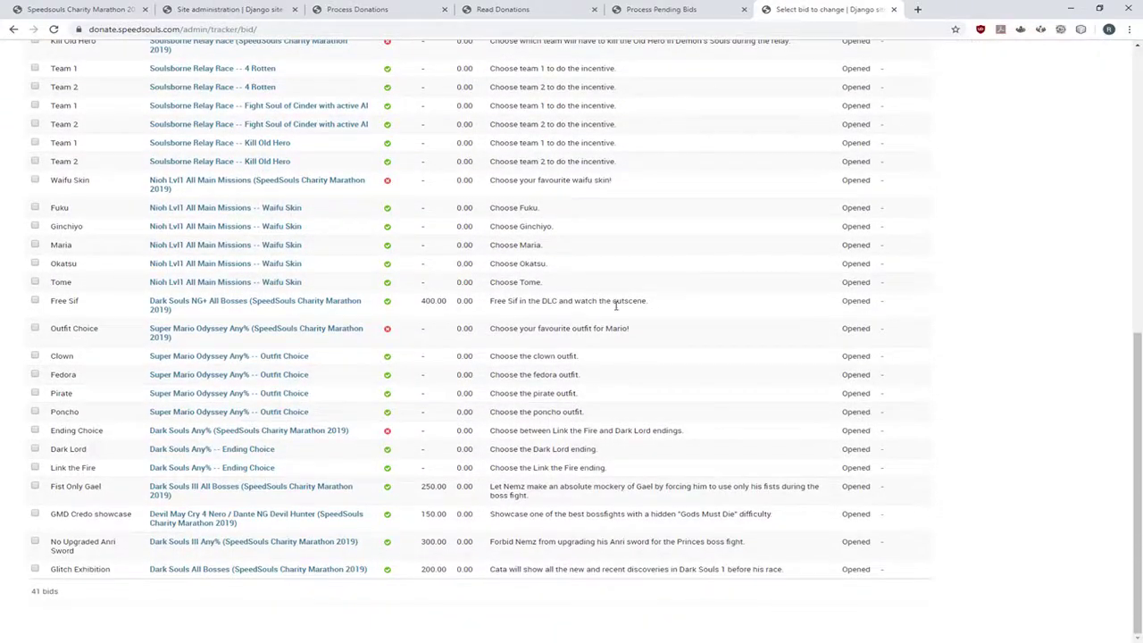
{"action": "scroll", "coordinate": [652, 354], "scroll_direction": "up", "scroll_amount": 6}
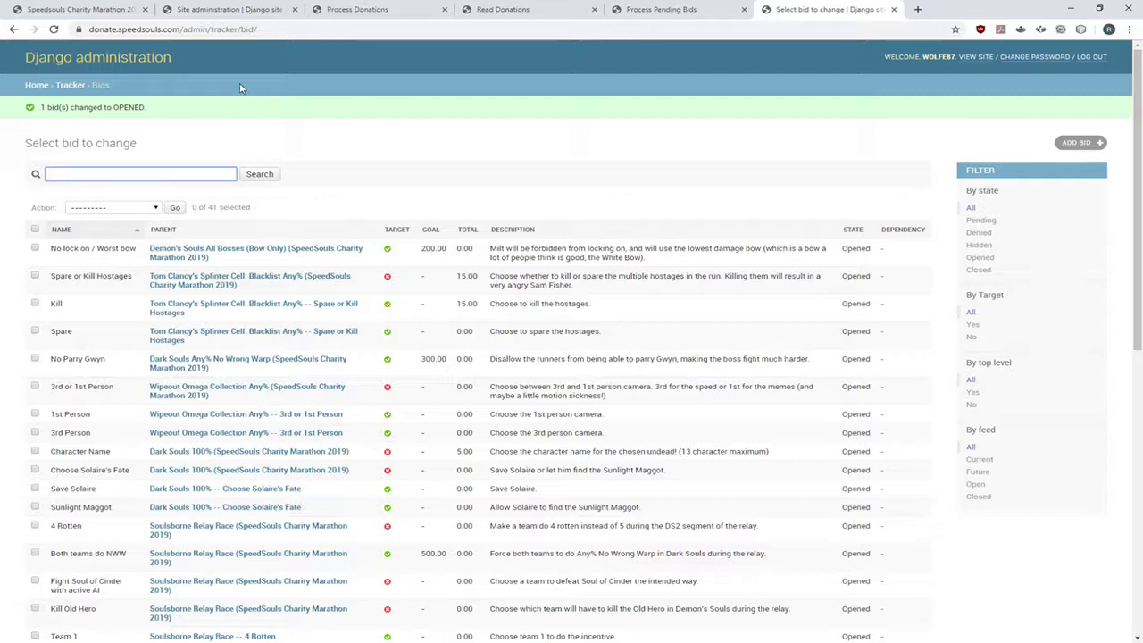
- Check the Process Donations and Read Donations pages for donations waiting to be handled
{"action": "left_click", "coordinate": [344, 9]}
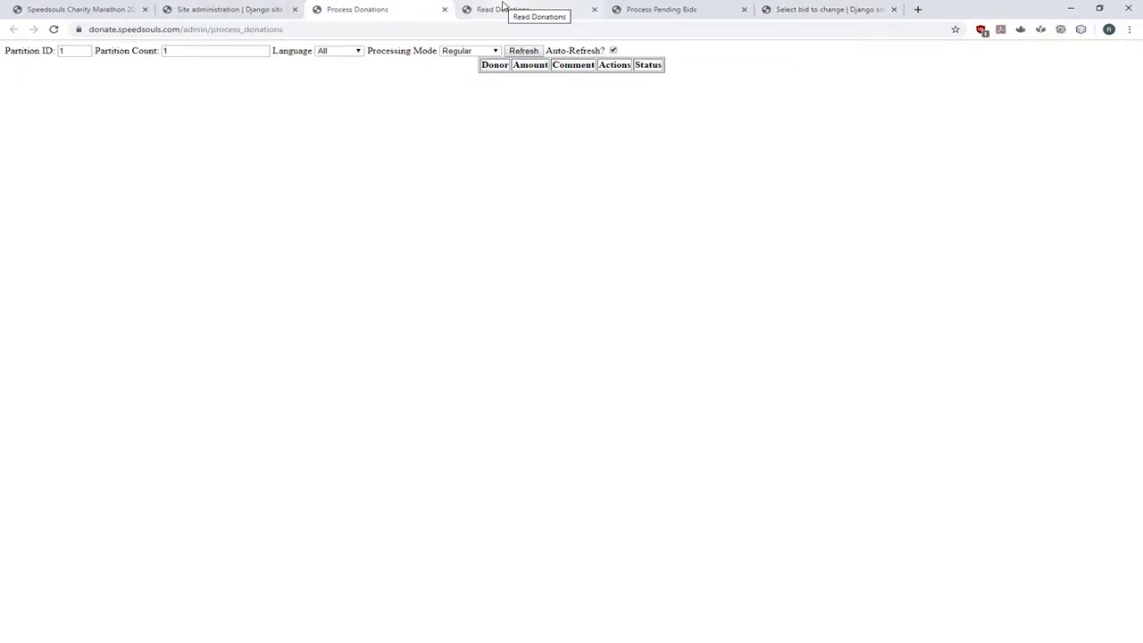
{"action": "left_click", "coordinate": [512, 11]}
{"action": "left_click", "coordinate": [383, 9]}
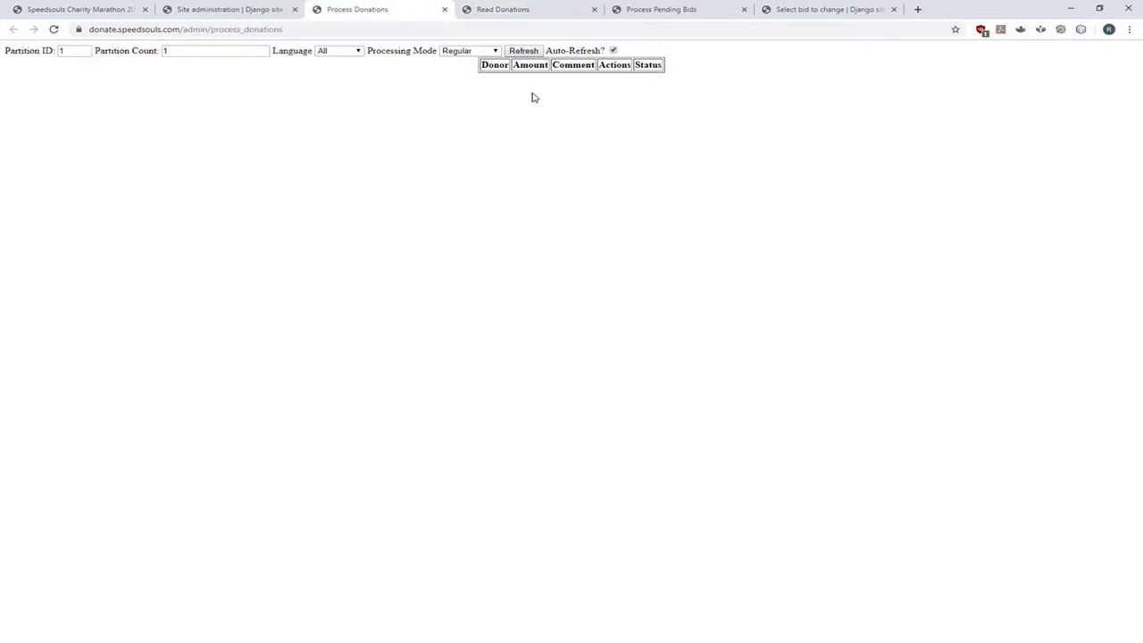